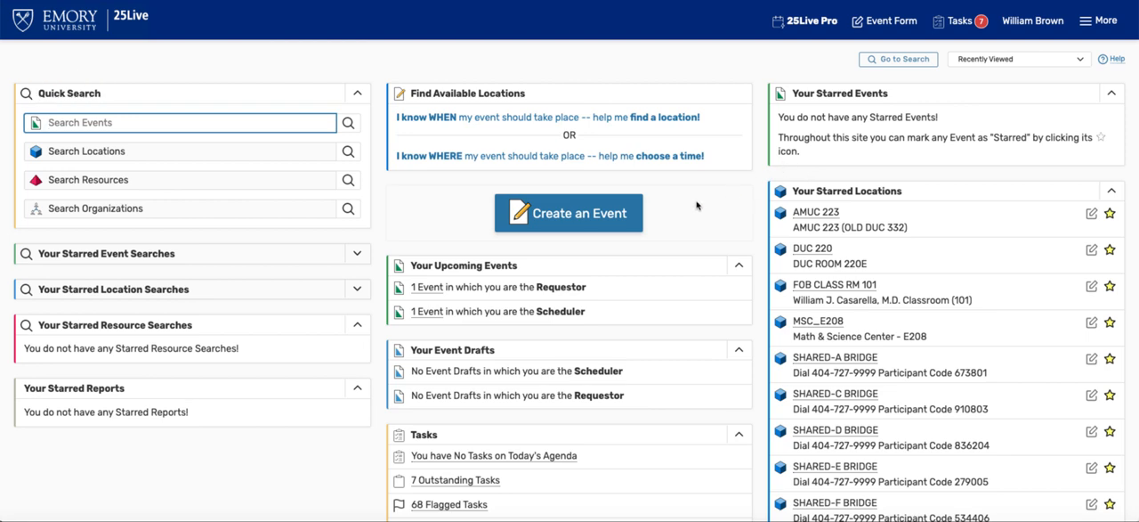
Step: Run a quick search of locations for "call"
left_click(240, 152)
type("c")
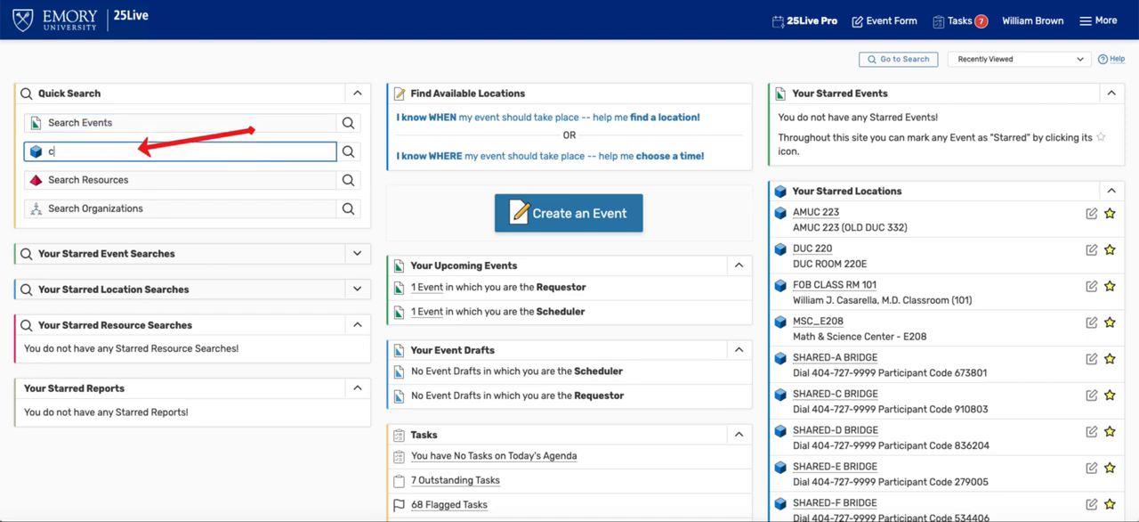
type("all")
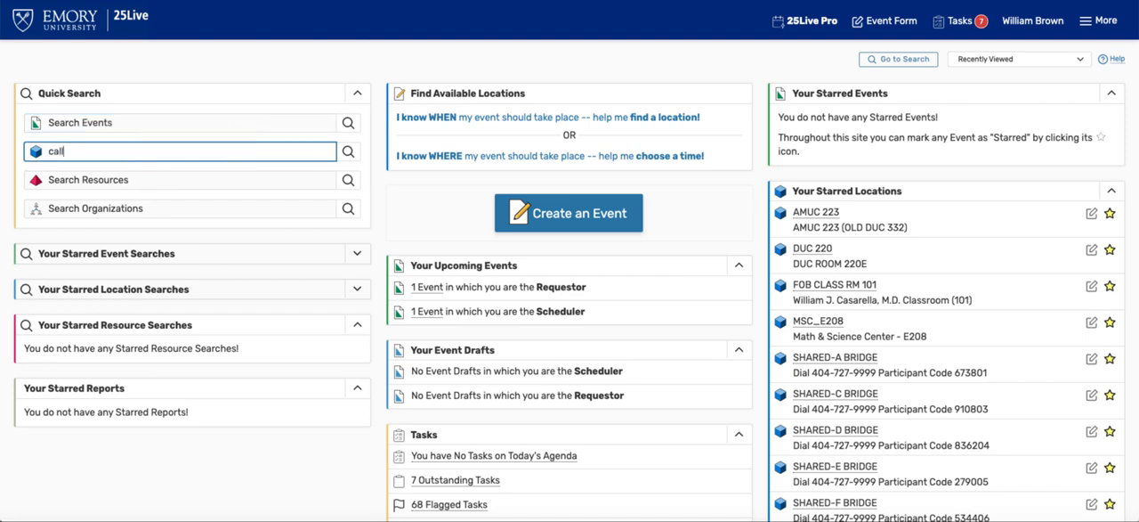
left_click(348, 151)
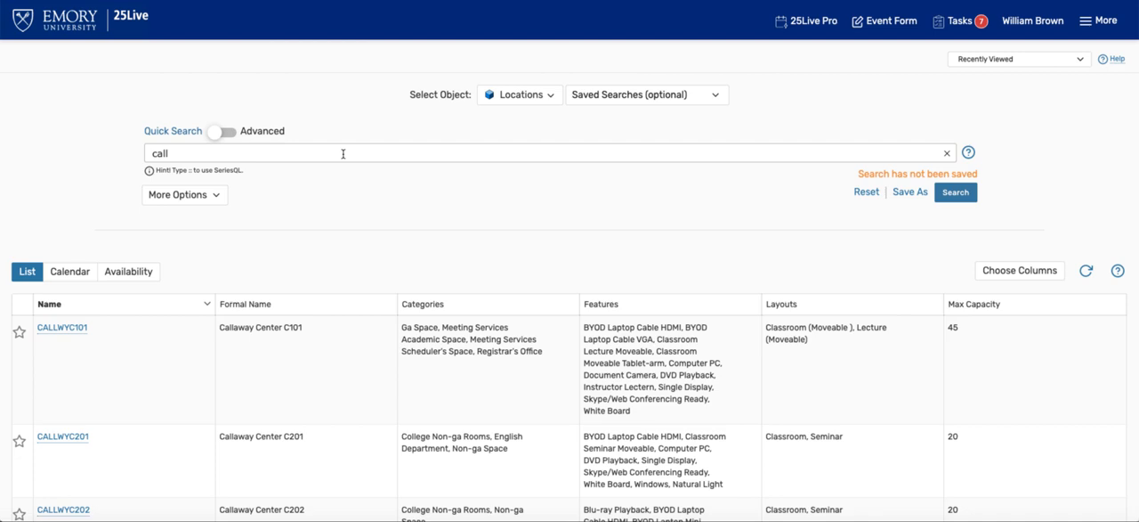
Step: Look through the list of matching Callaway Center rooms, including their categories, features, layouts and maximum capacities
scroll(361, 188, "down", 1)
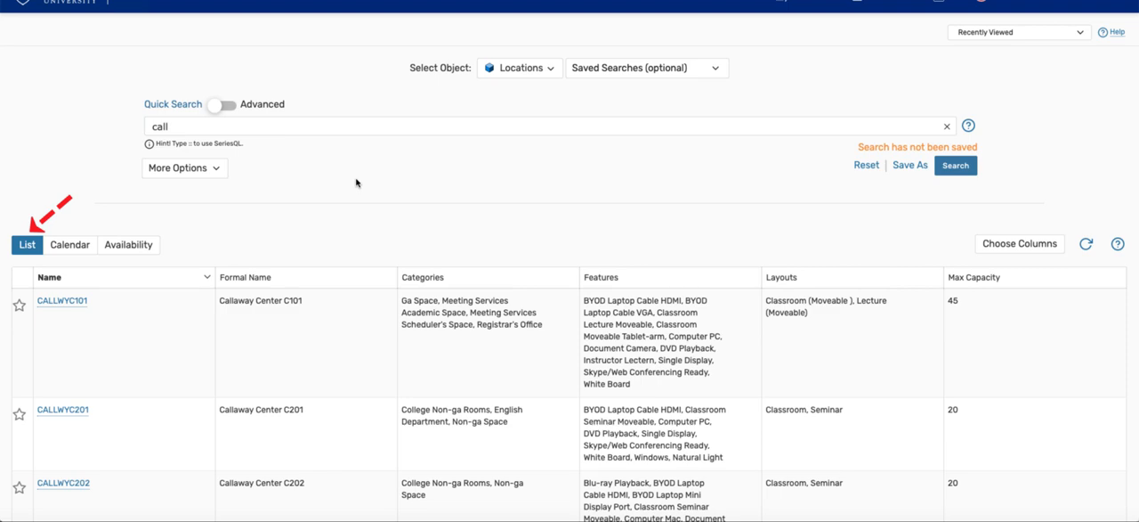
scroll(348, 179, "down", 1)
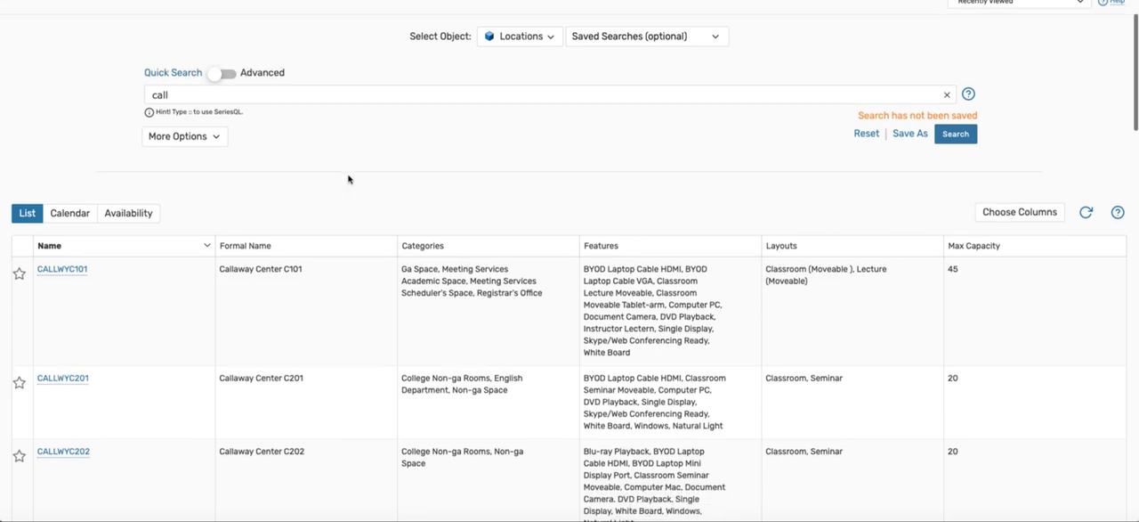
scroll(348, 179, "down", 3)
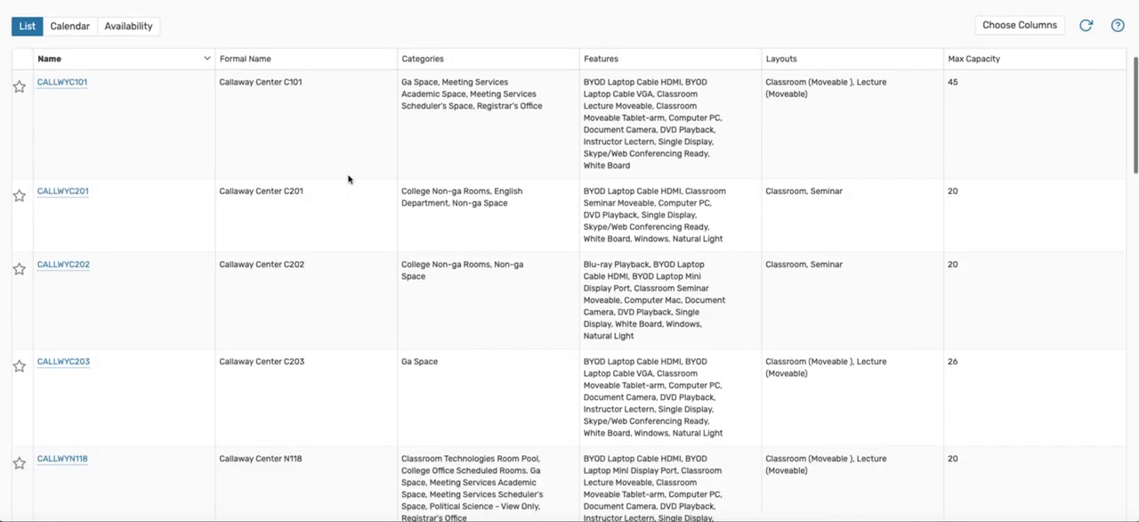
scroll(348, 179, "down", 5)
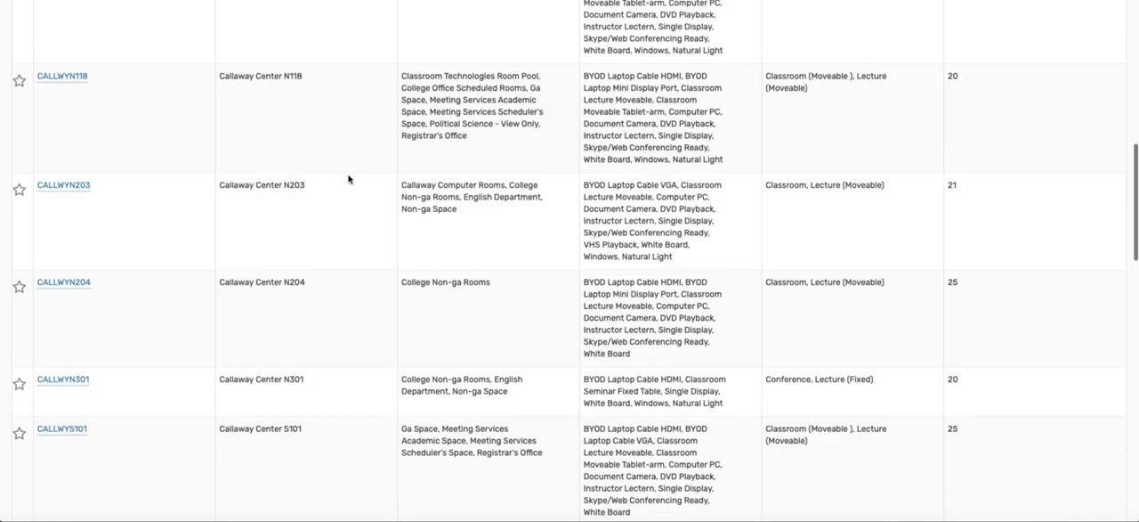
scroll(348, 178, "down", 15)
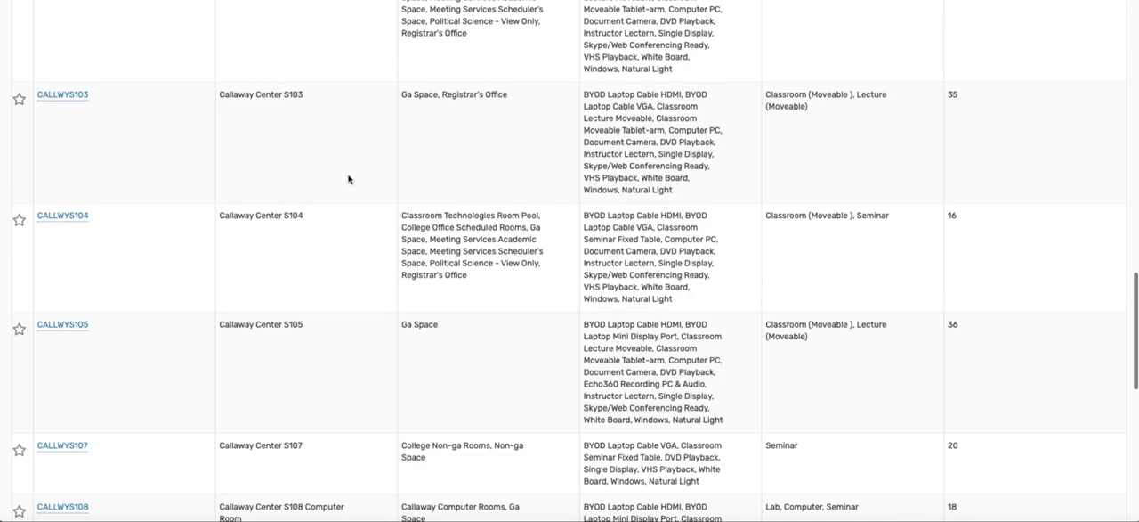
scroll(348, 179, "down", 4)
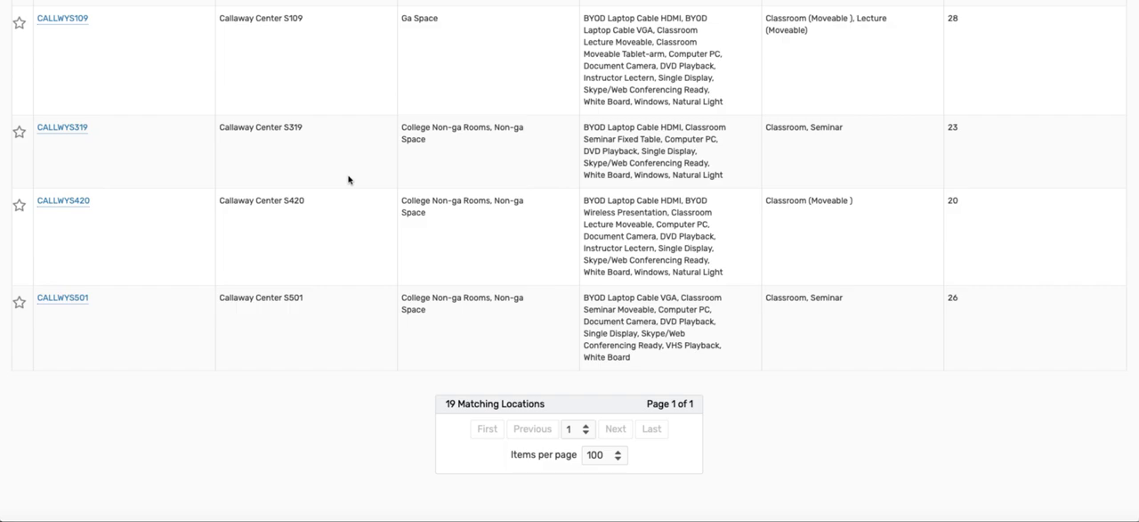
scroll(348, 180, "up", 10)
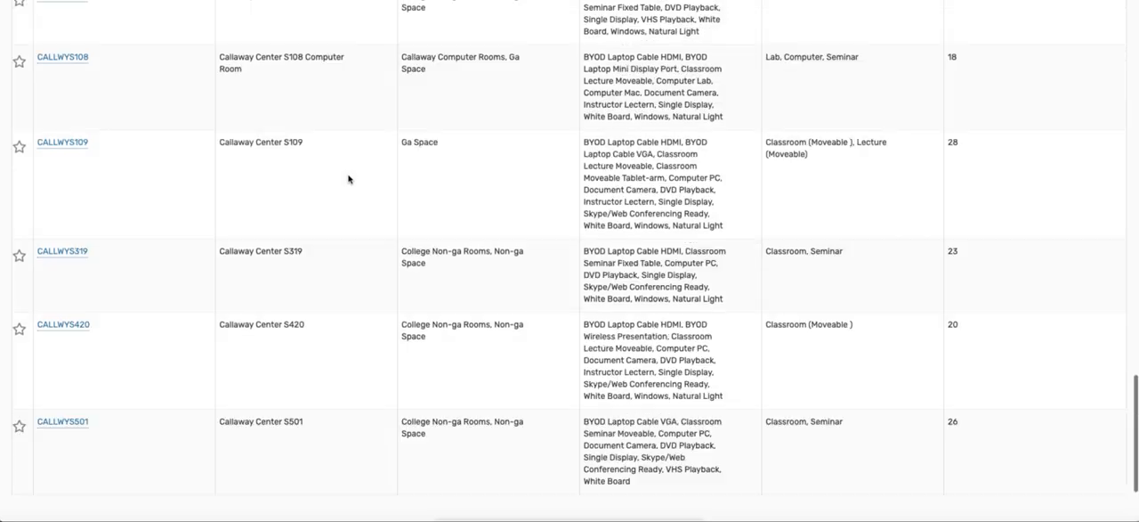
scroll(348, 180, "up", 15)
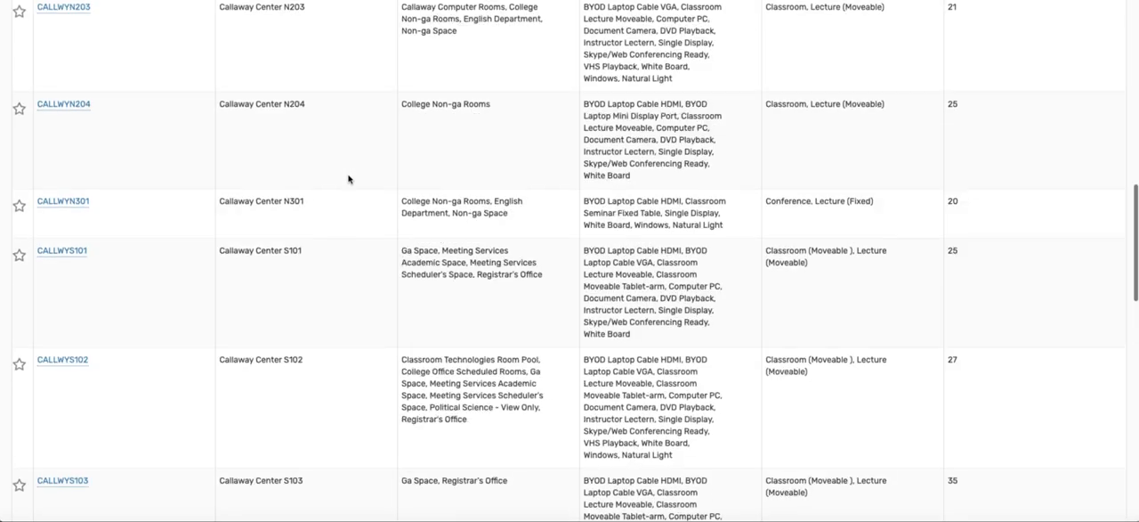
scroll(348, 180, "up", 2)
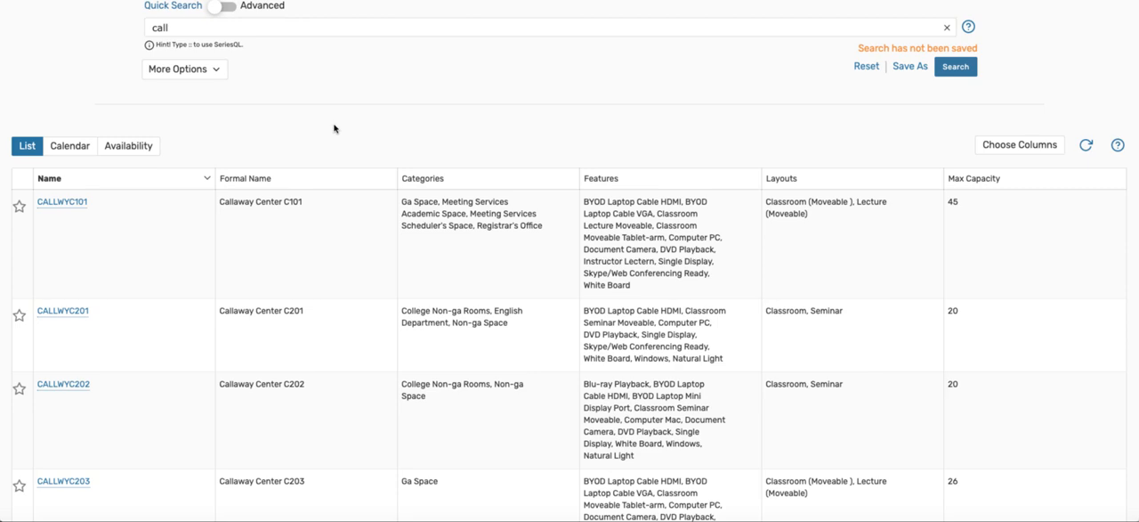
Step: Open location CALLWYC201 from the results and review its details, including features, layouts and attributes
scroll(334, 129, "down", 2)
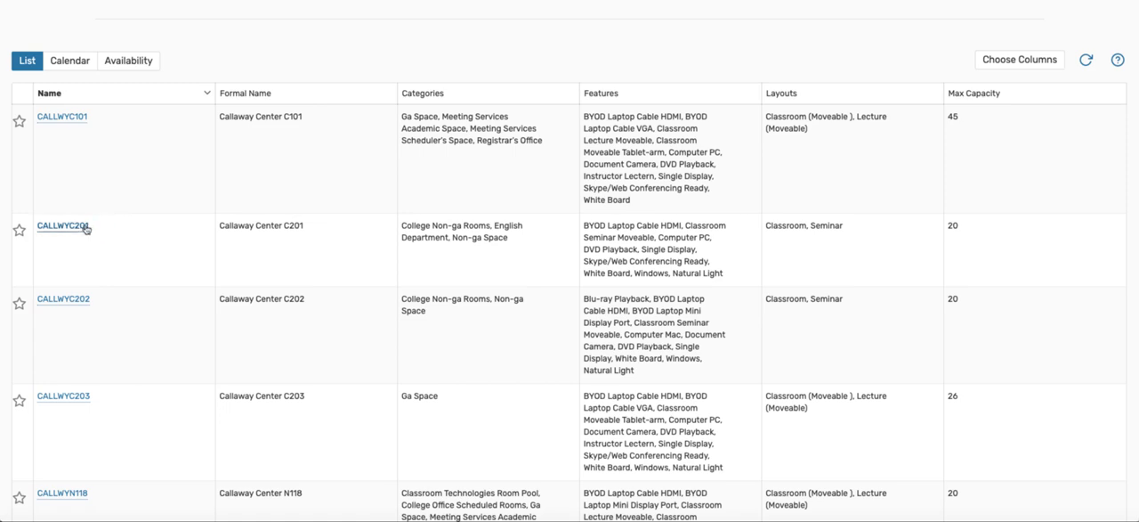
mouse_move(78, 231)
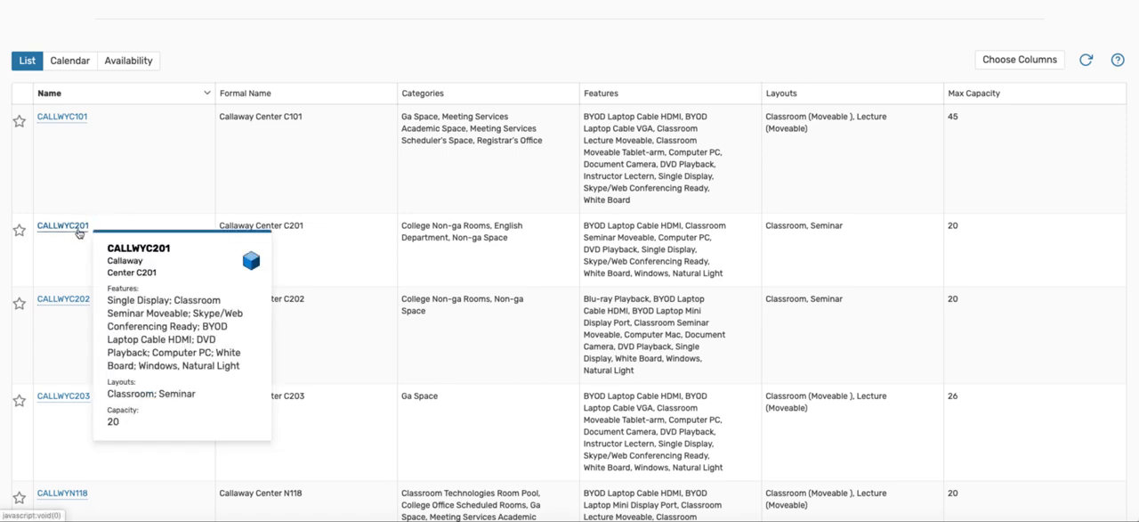
left_click(78, 229)
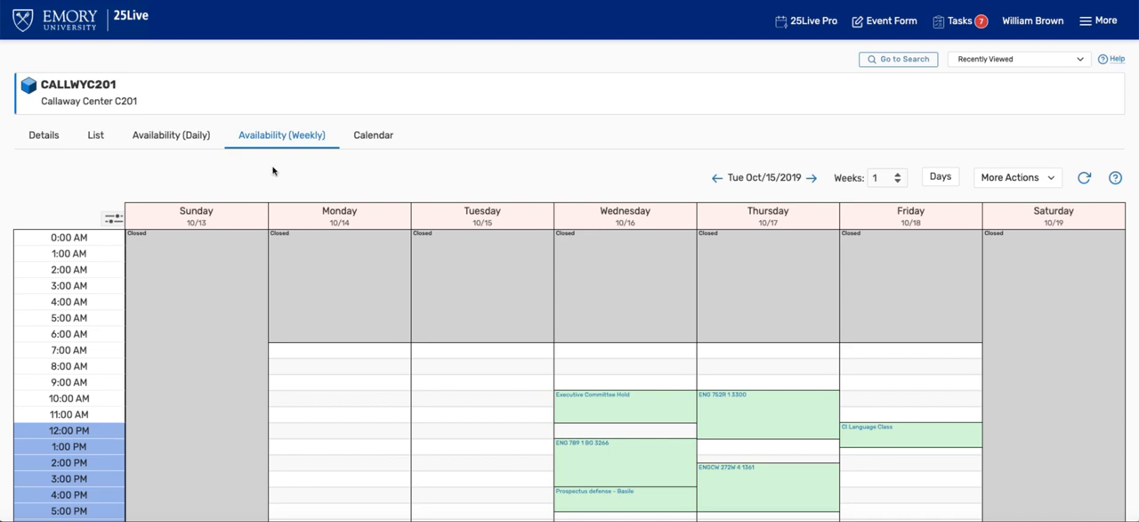
left_click(48, 141)
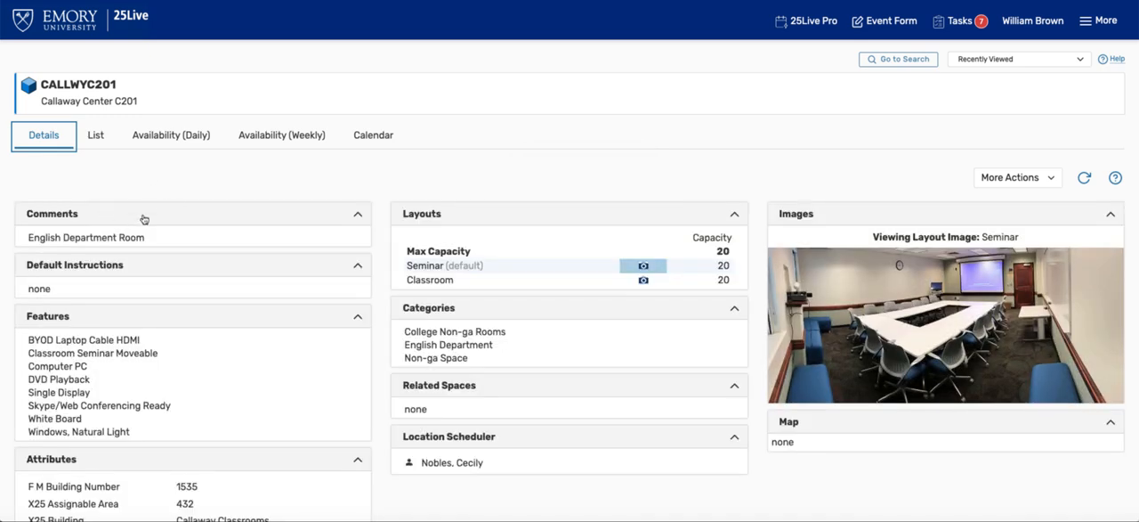
scroll(143, 219, "down", 2)
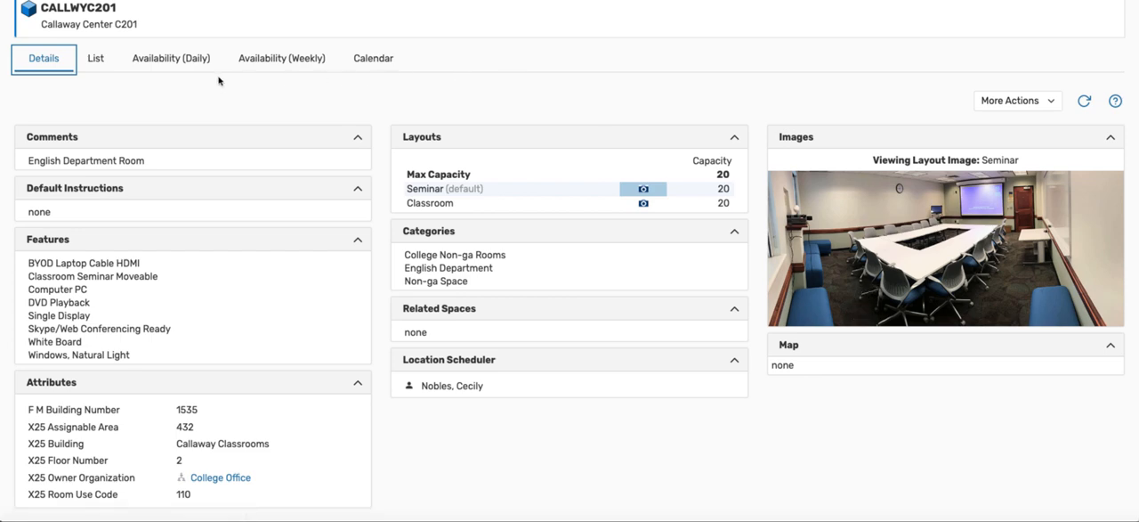
Step: List the reservations in CALLWYC201 for Thursday, October 17, 2019
left_click(96, 60)
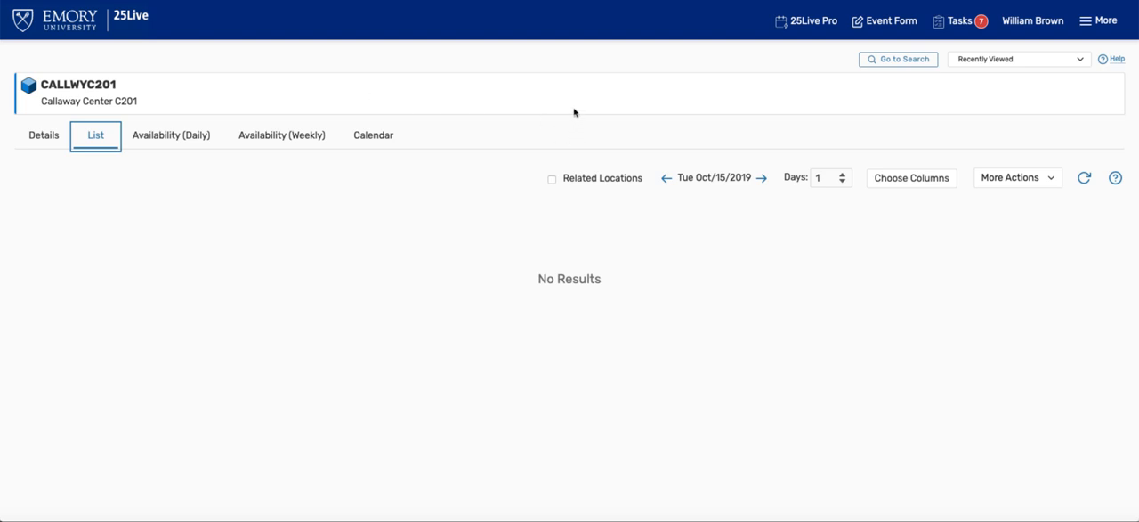
left_click(712, 178)
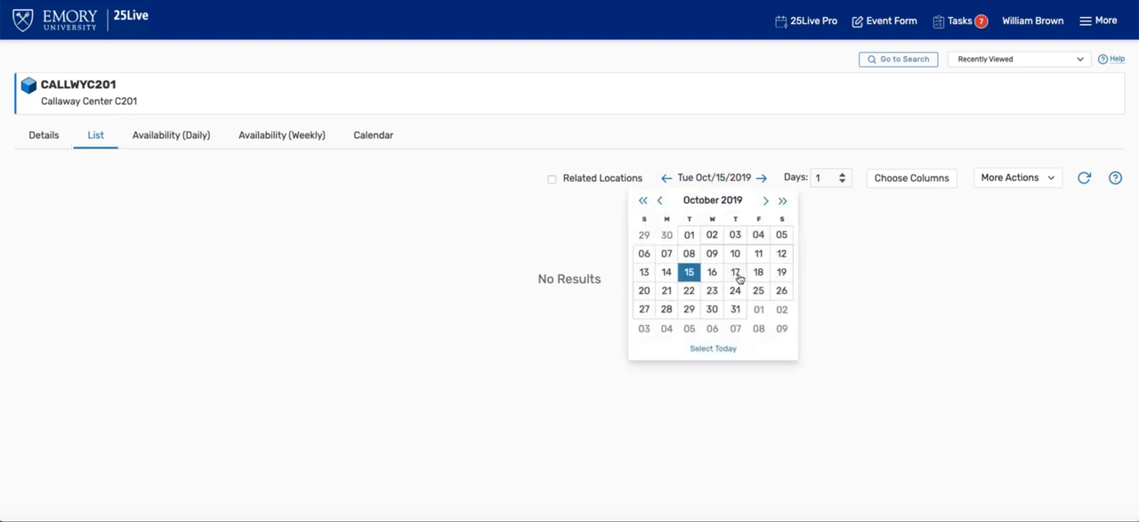
left_click(737, 277)
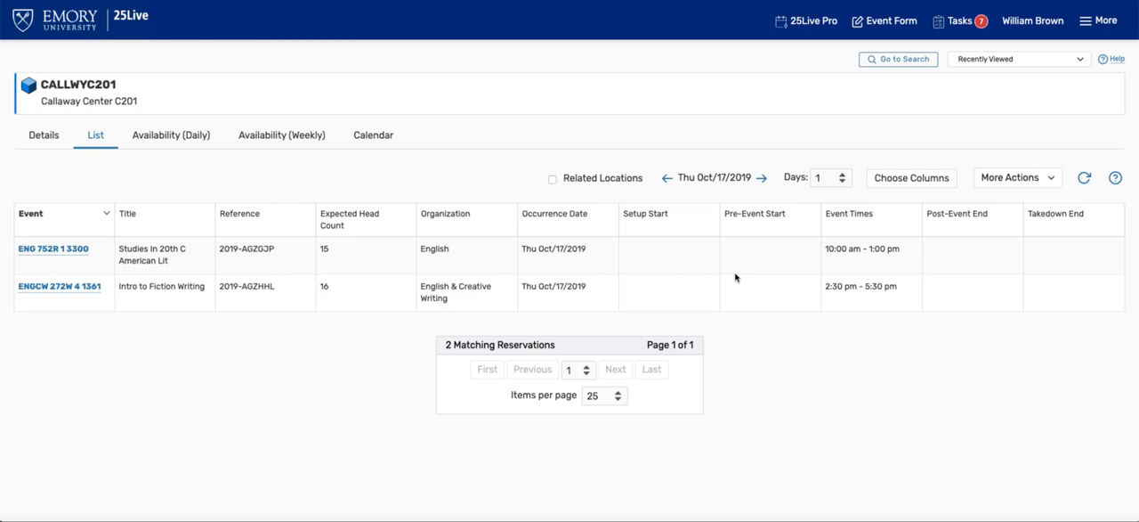
Step: Show the daily availability of CALLWYC201 and look over the dates from October 15 to November 15, 2019
left_click(172, 139)
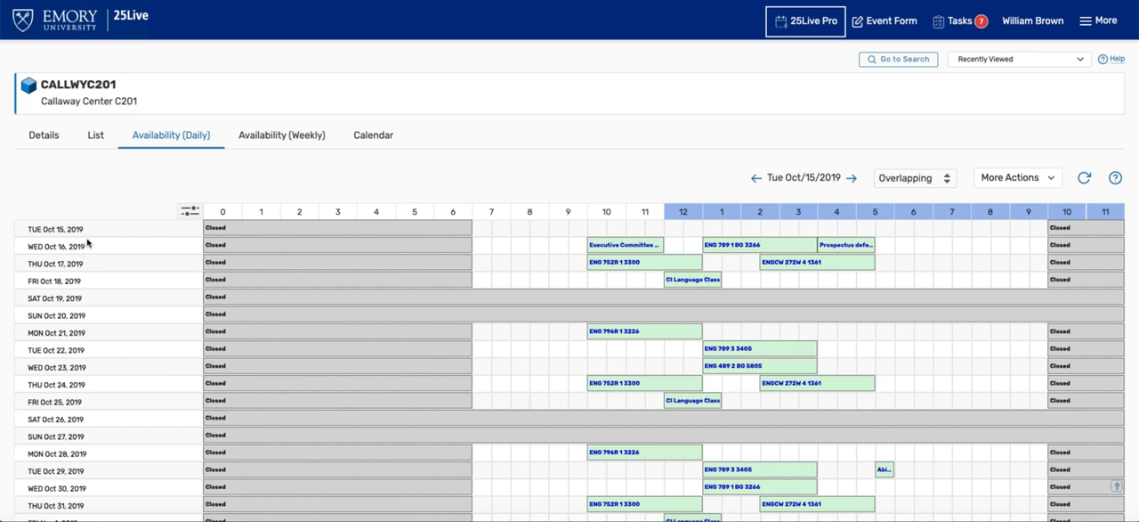
scroll(92, 239, "down", 1)
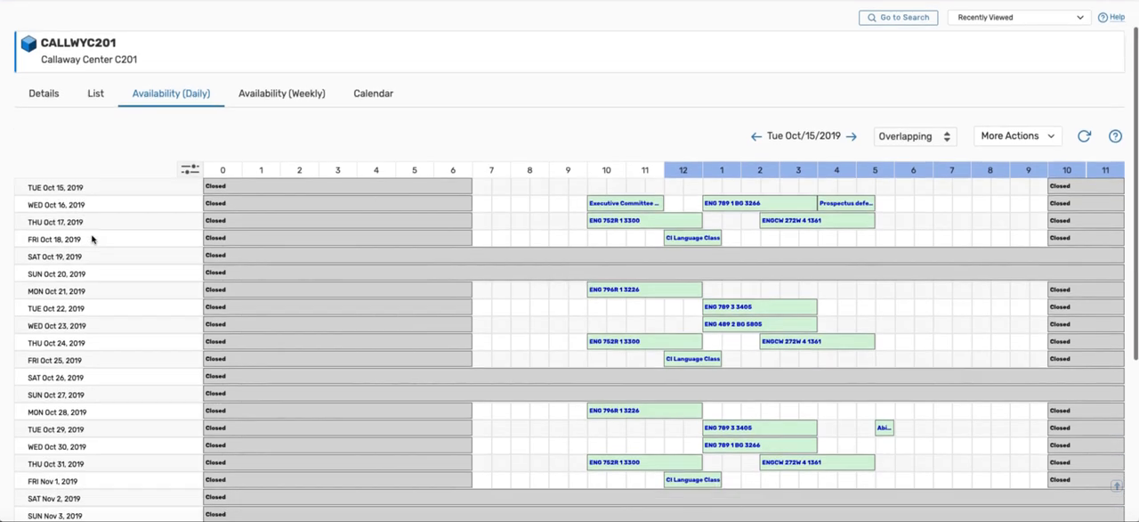
scroll(93, 238, "down", 5)
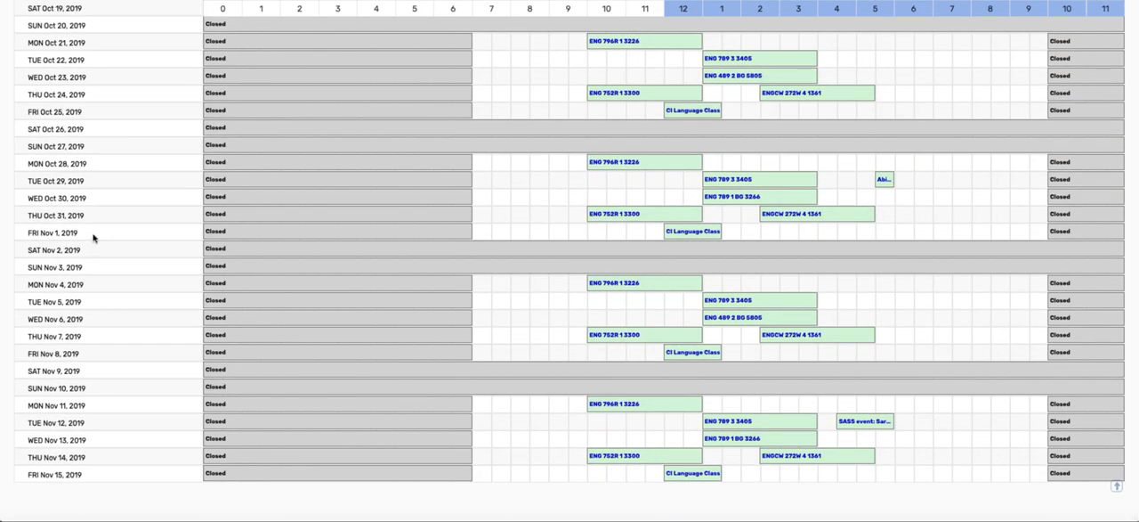
scroll(93, 238, "up", 6)
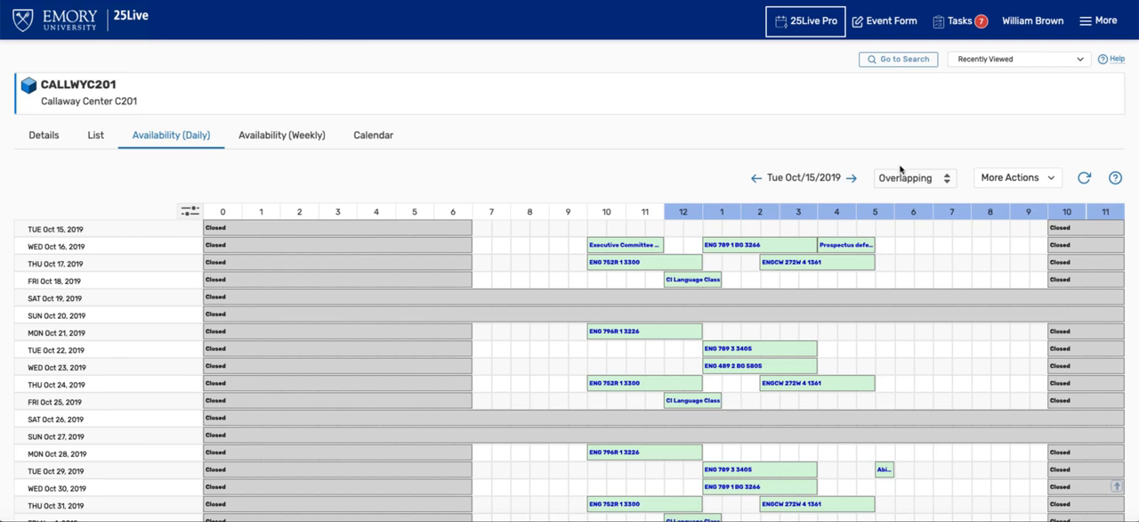
Step: Set the daily availability start date to November 14, 2019 and look over the bookings from that date
left_click(804, 178)
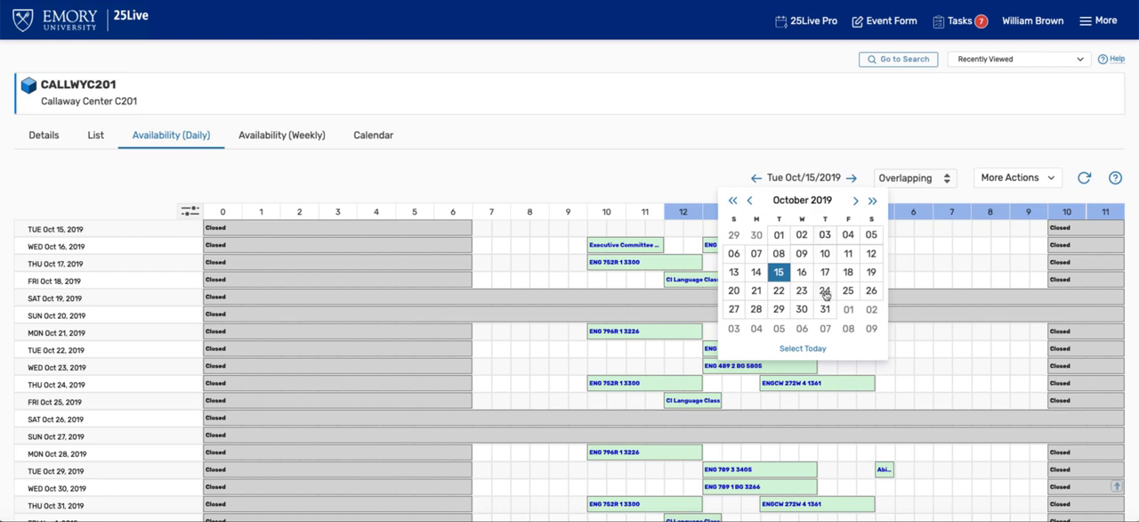
left_click(856, 201)
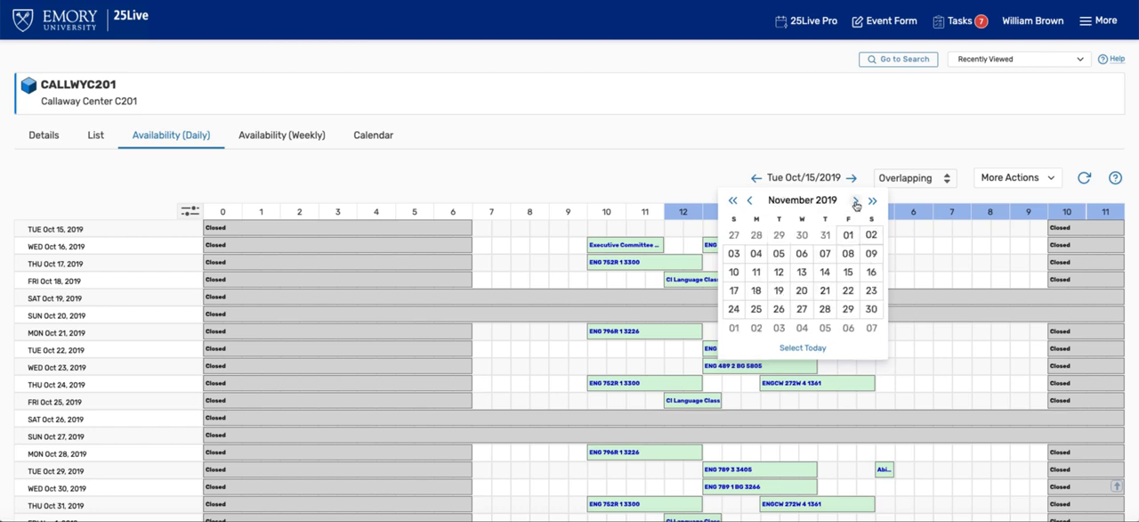
left_click(825, 275)
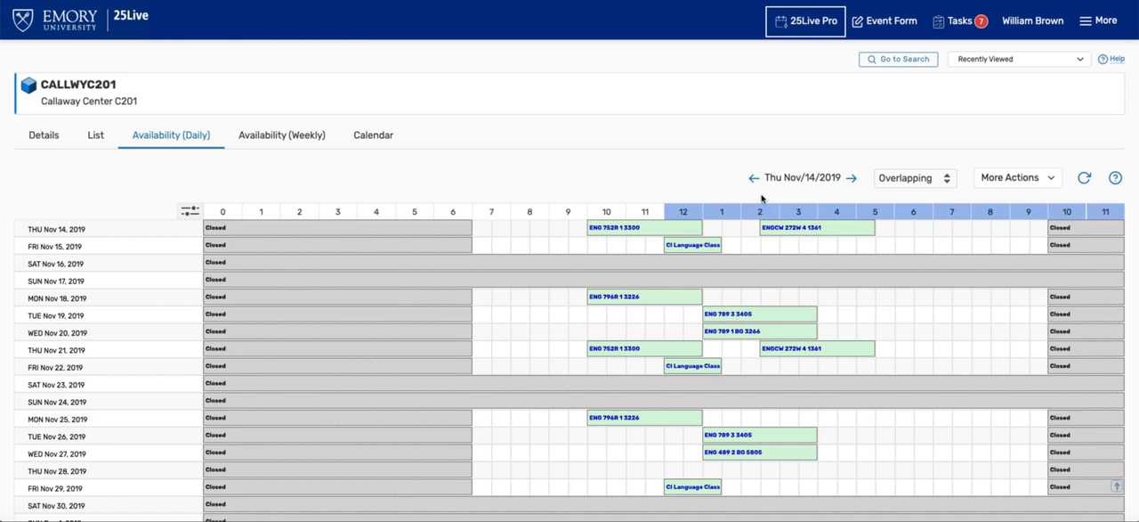
scroll(659, 228, "down", 3)
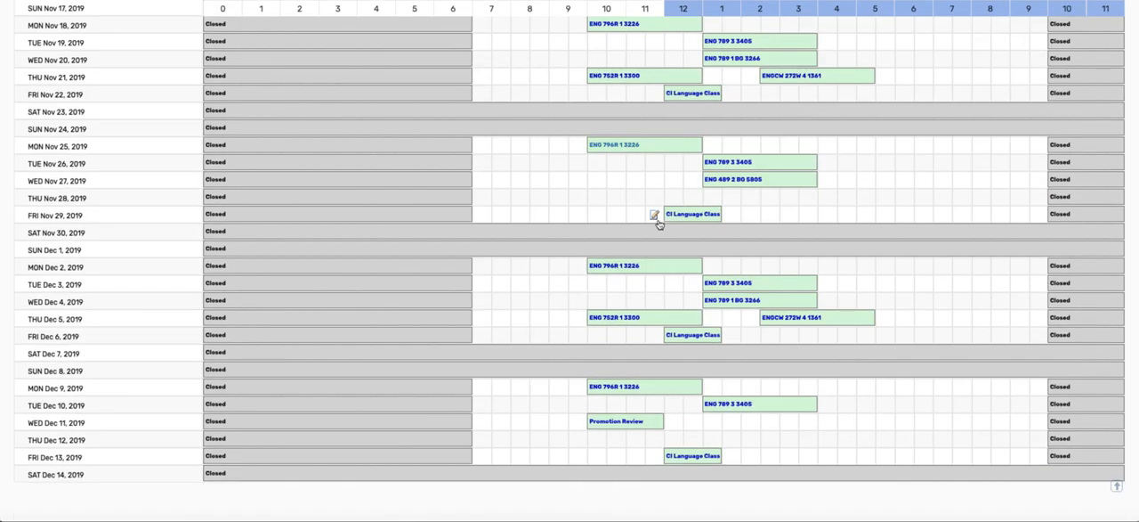
scroll(661, 224, "up", 3)
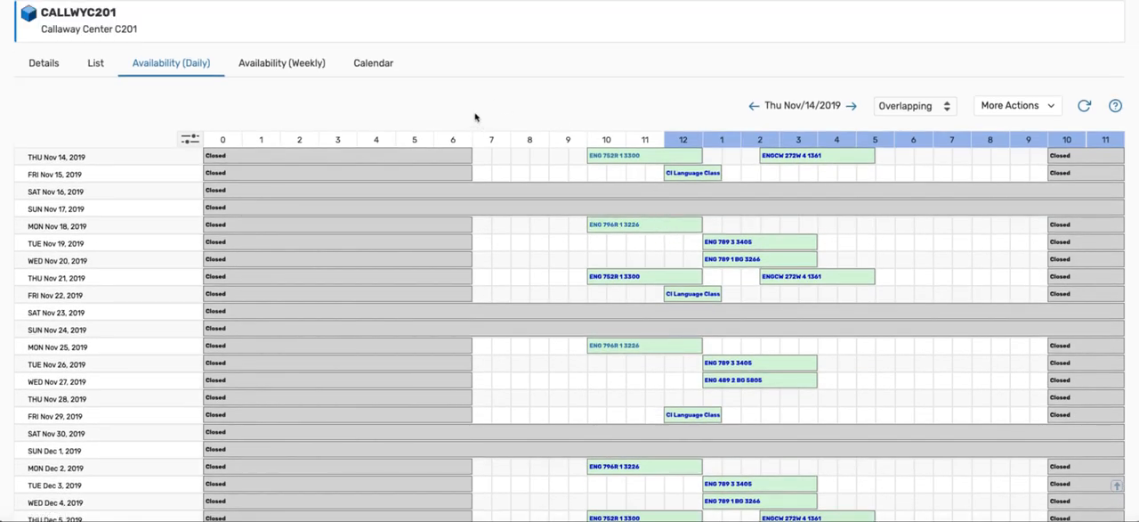
Step: Show the calendar view of CALLWYC201 with its span set to 4 weeks and look over the bookings
left_click(374, 64)
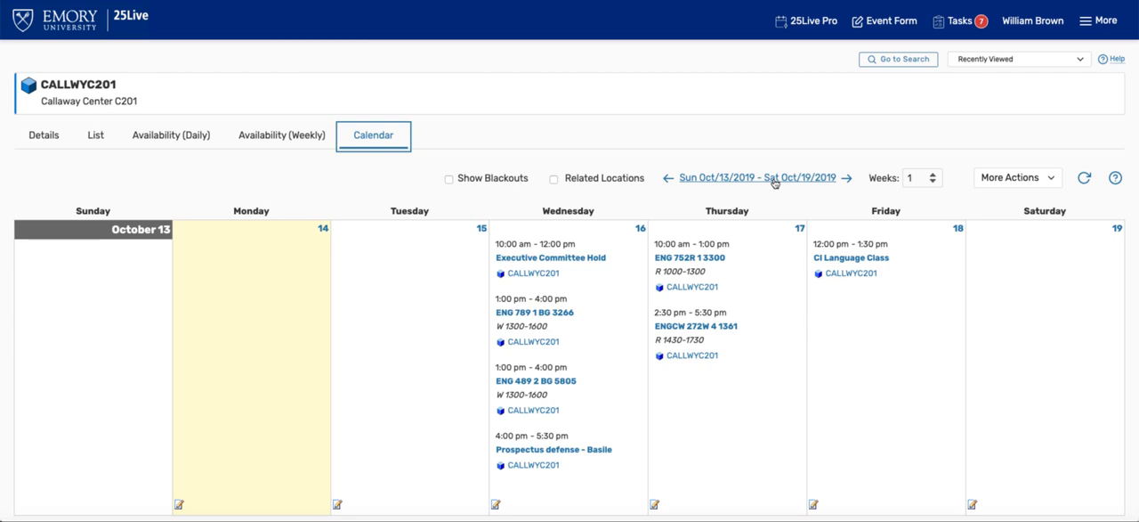
left_click(934, 180)
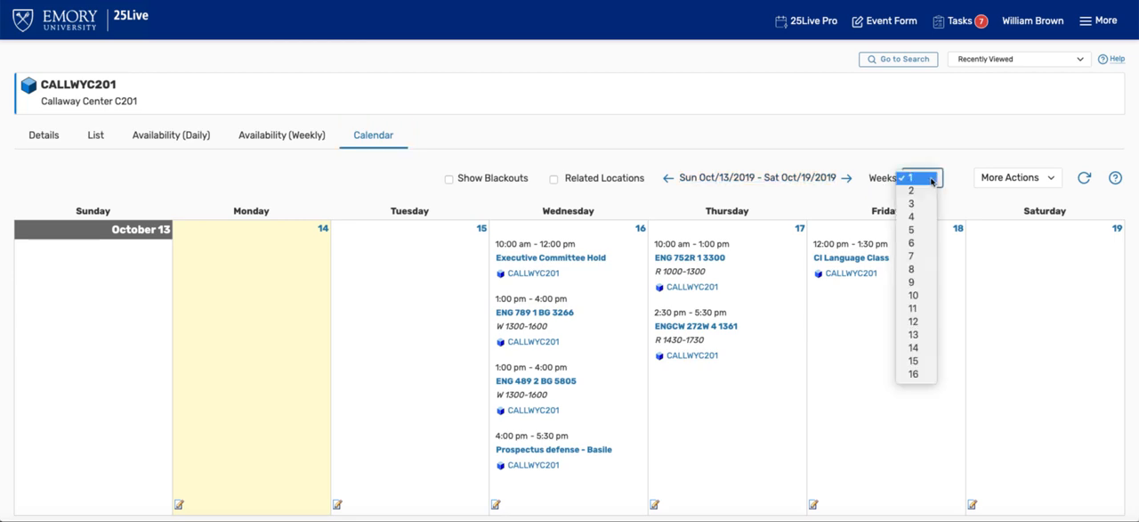
left_click(910, 216)
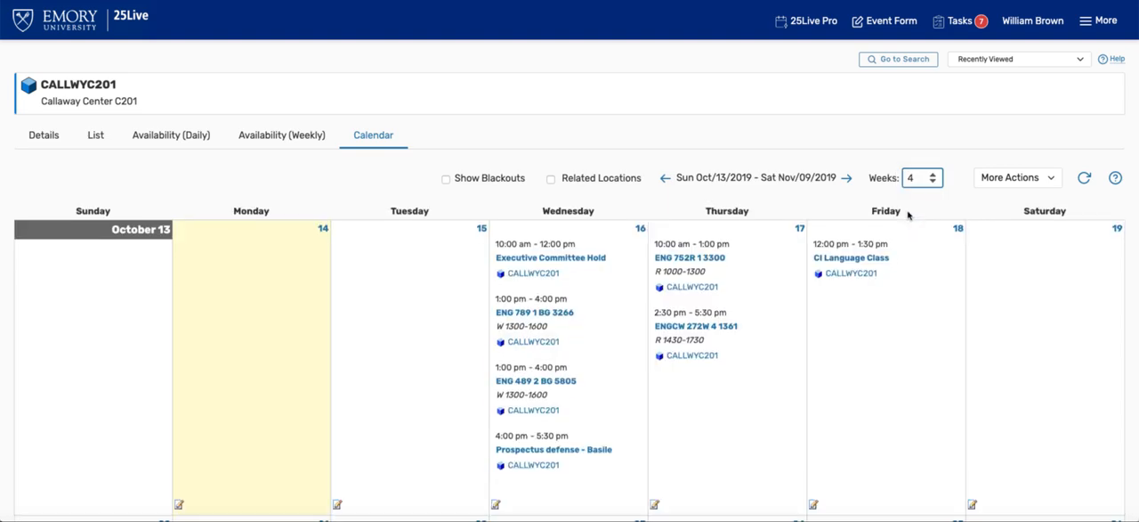
scroll(908, 213, "down", 5)
scroll(908, 213, "up", 5)
left_click(378, 143)
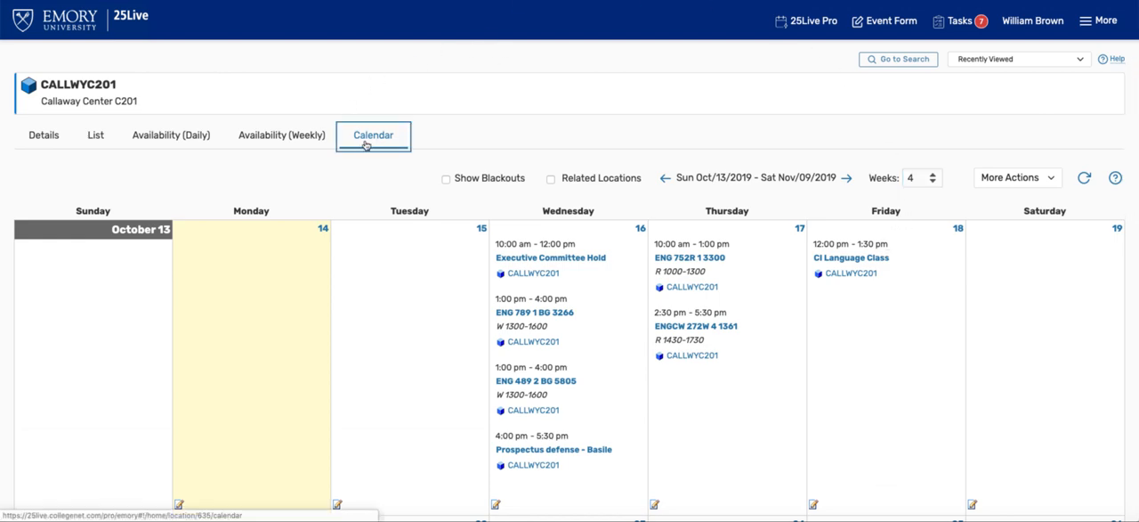
Step: Start a new event reservation from the open slot around 7 AM on Thursday, November 21, 2019 in the daily availability grid
left_click(169, 137)
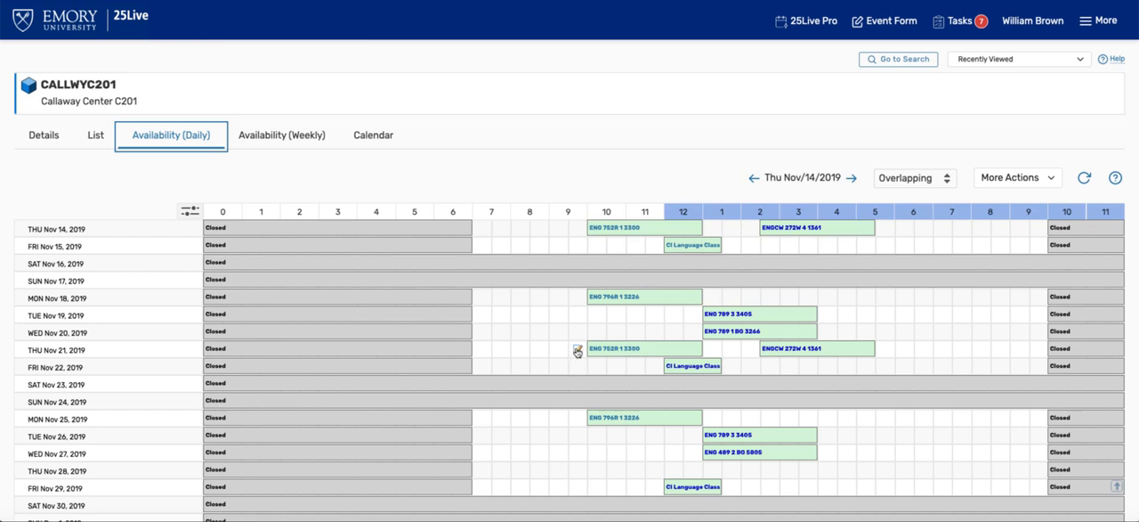
mouse_move(608, 353)
left_click(481, 351)
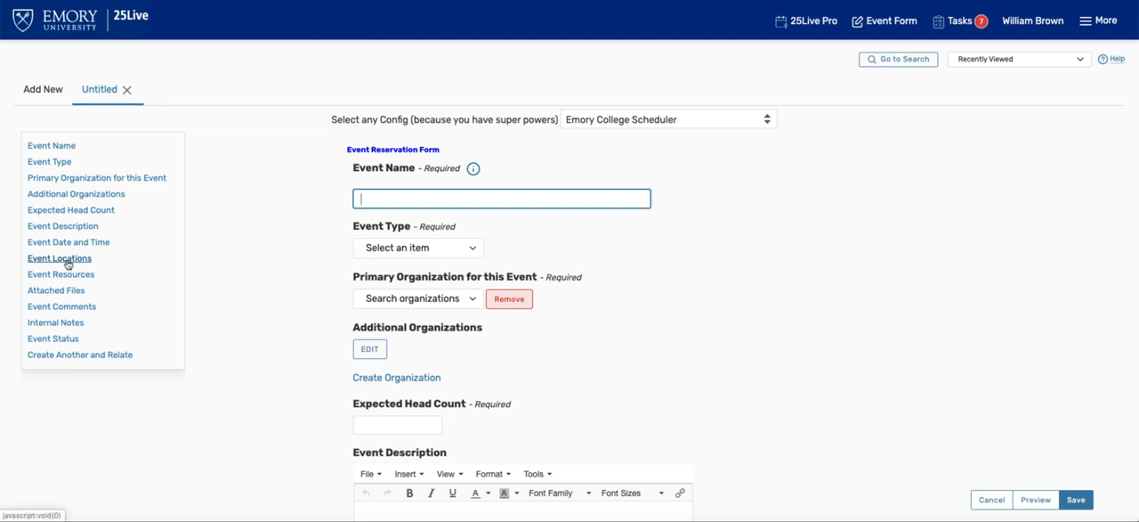
Step: Look over the Event Locations and date sections of the reservation form and return to its beginning
left_click(60, 258)
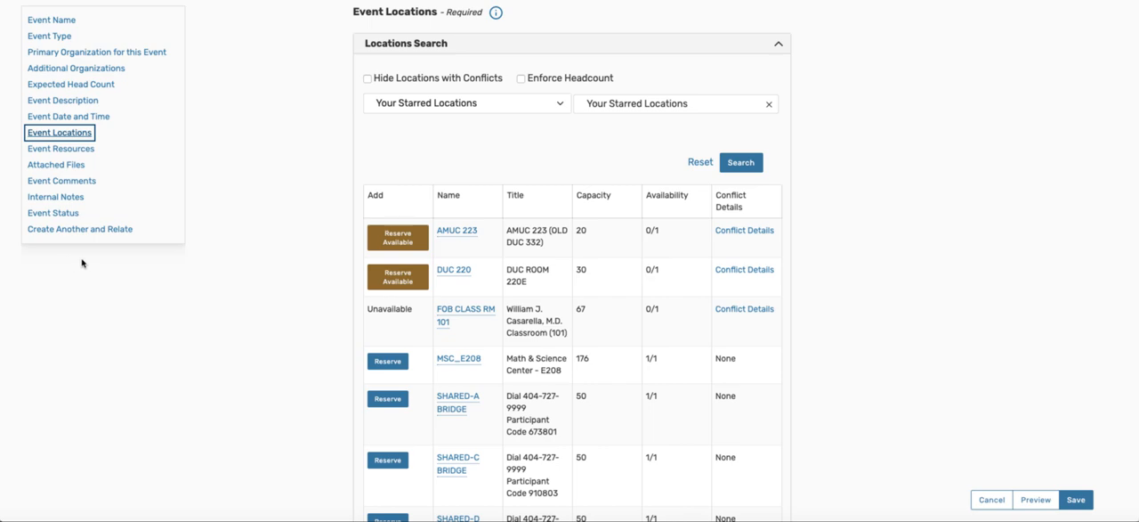
scroll(82, 263, "up", 5)
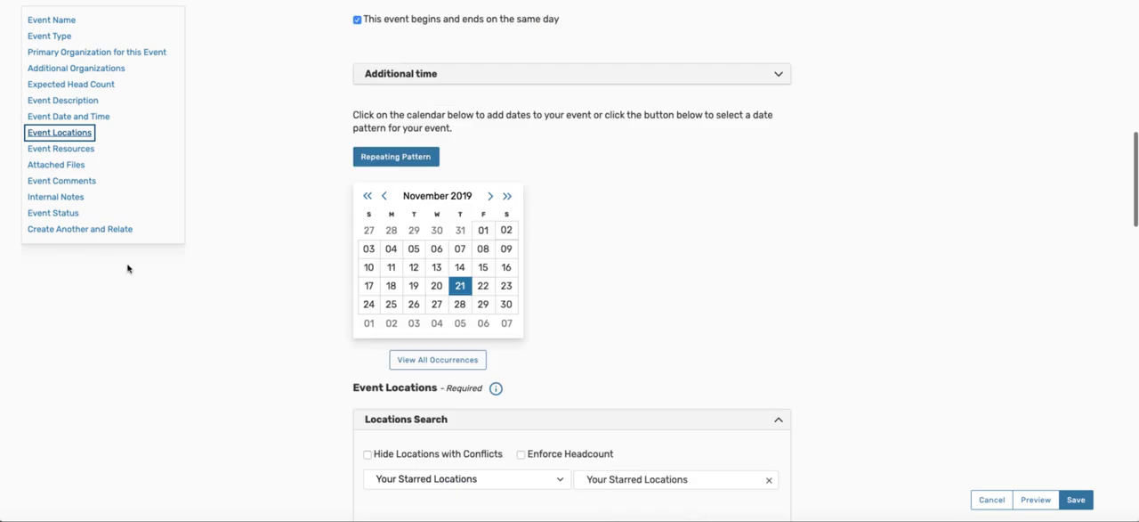
scroll(174, 266, "up", 8)
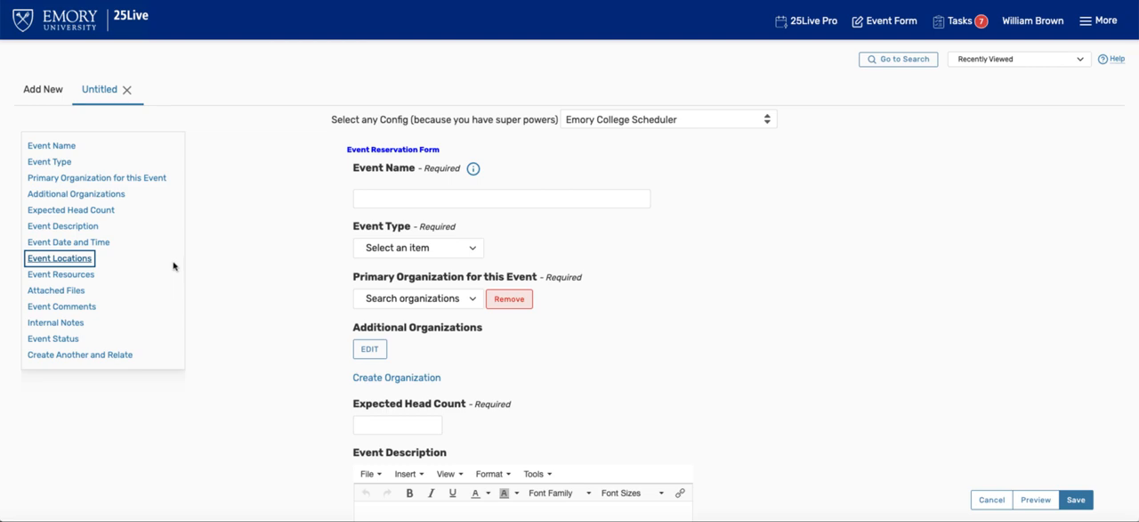
Step: Name the event "Just A Test"
left_click(383, 198)
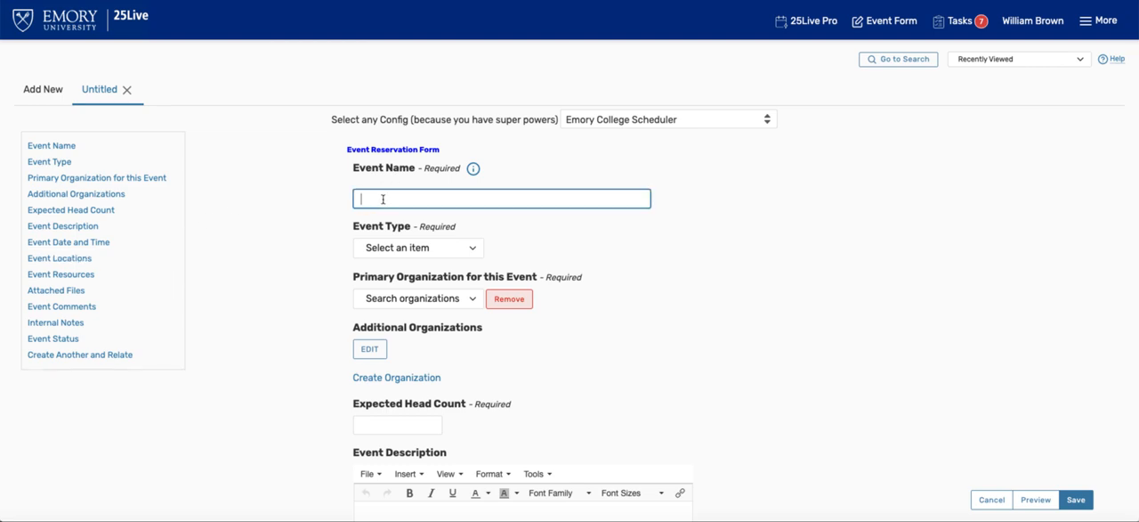
type("Just A Y")
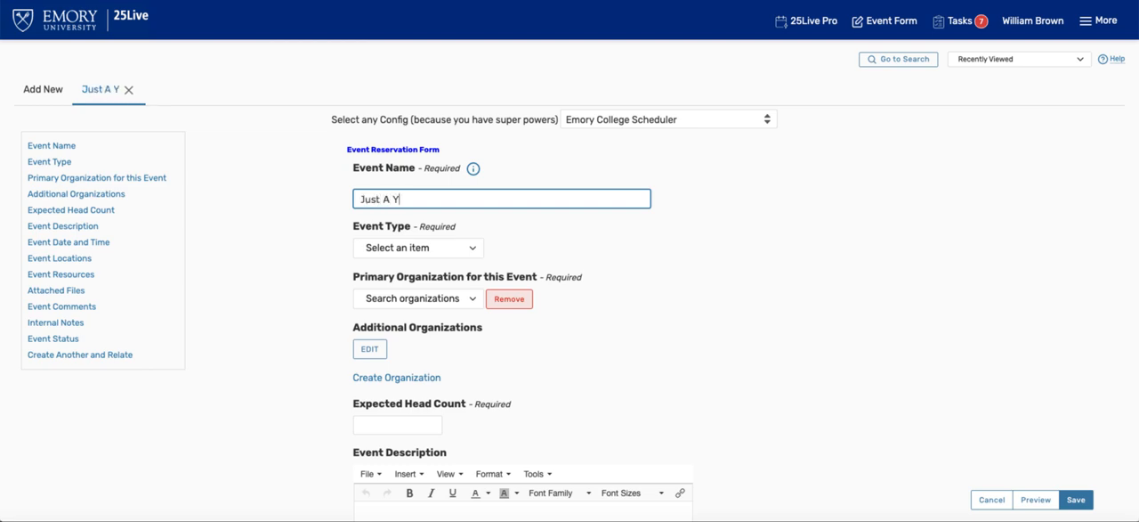
key("BackSpace")
type("Test")
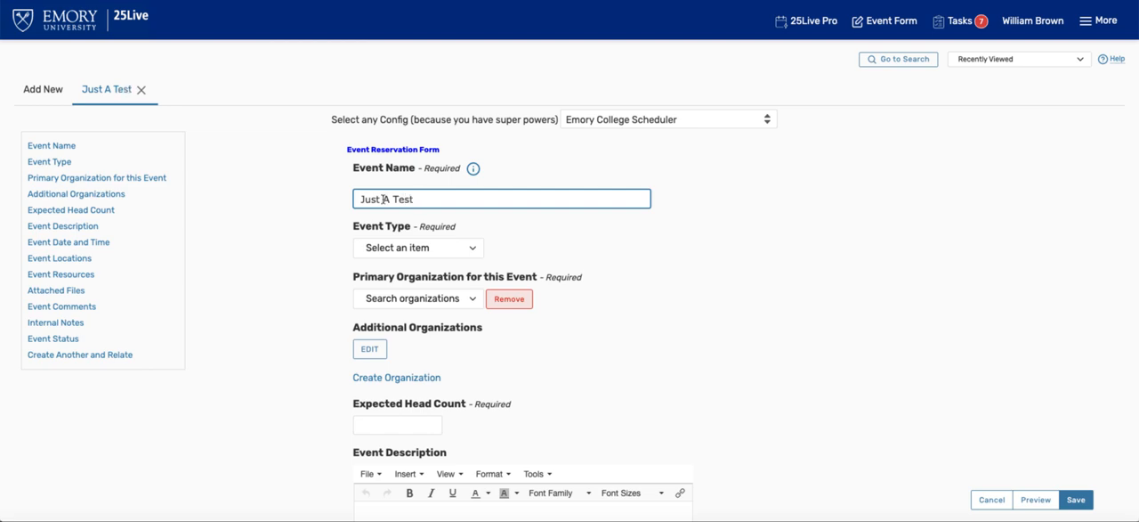
Step: Set the event type to Meeting
left_click(408, 247)
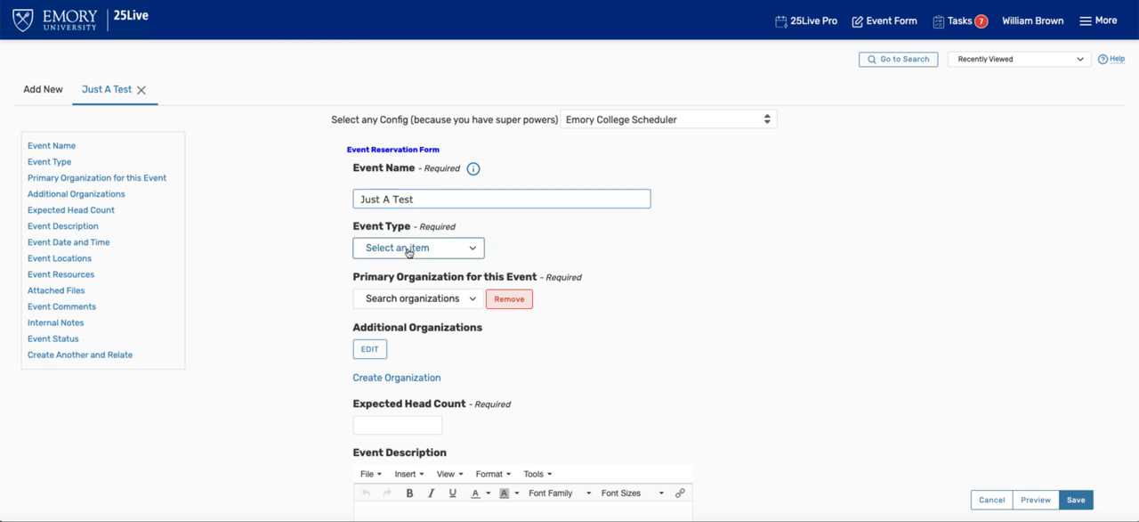
scroll(414, 356, "down", 3)
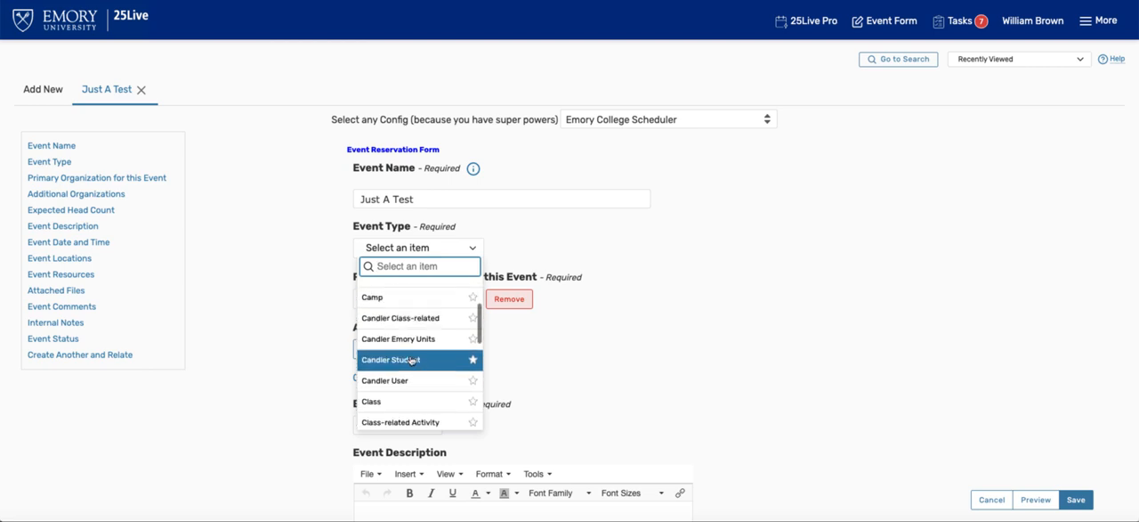
scroll(411, 360, "down", 6)
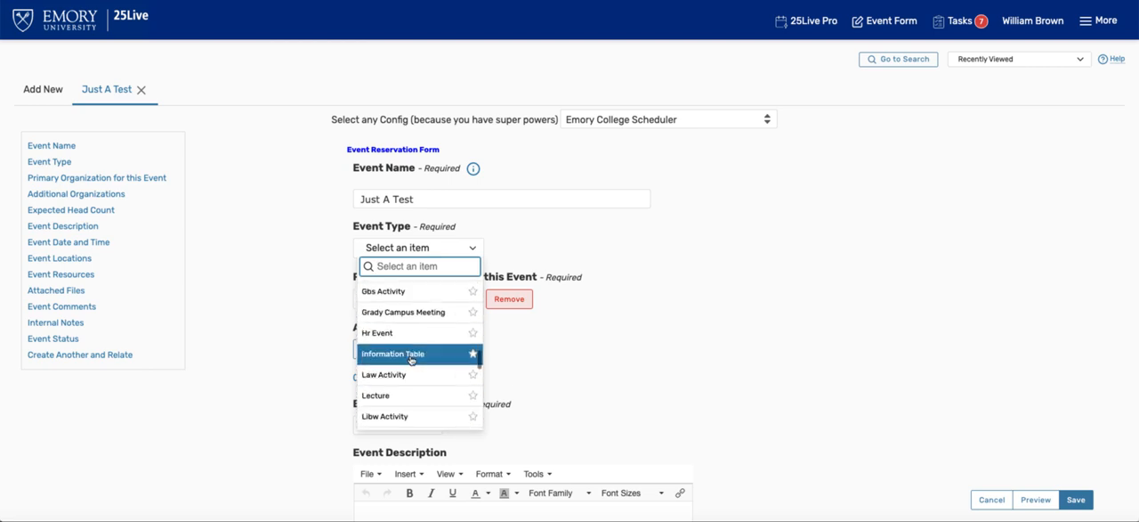
scroll(411, 360, "down", 2)
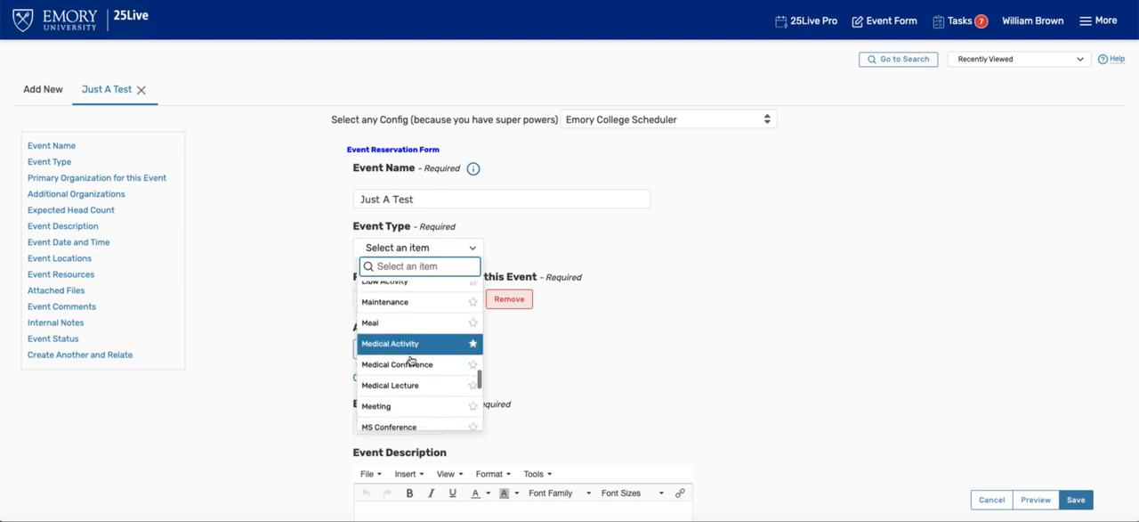
left_click(404, 405)
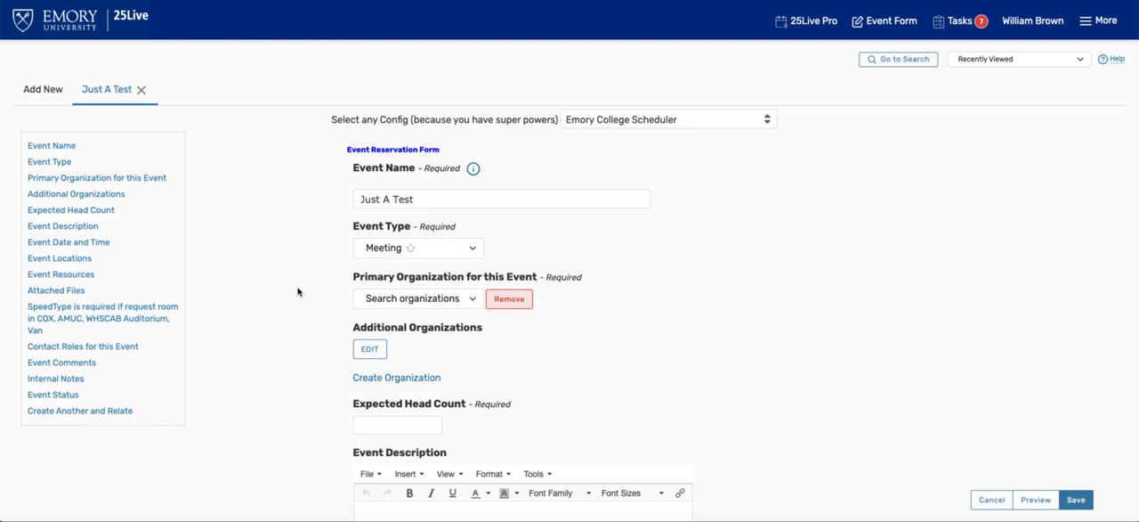
Step: Search the organizations for "phi beta" and choose Phi Beta Sigma as the event's primary organization
left_click(472, 300)
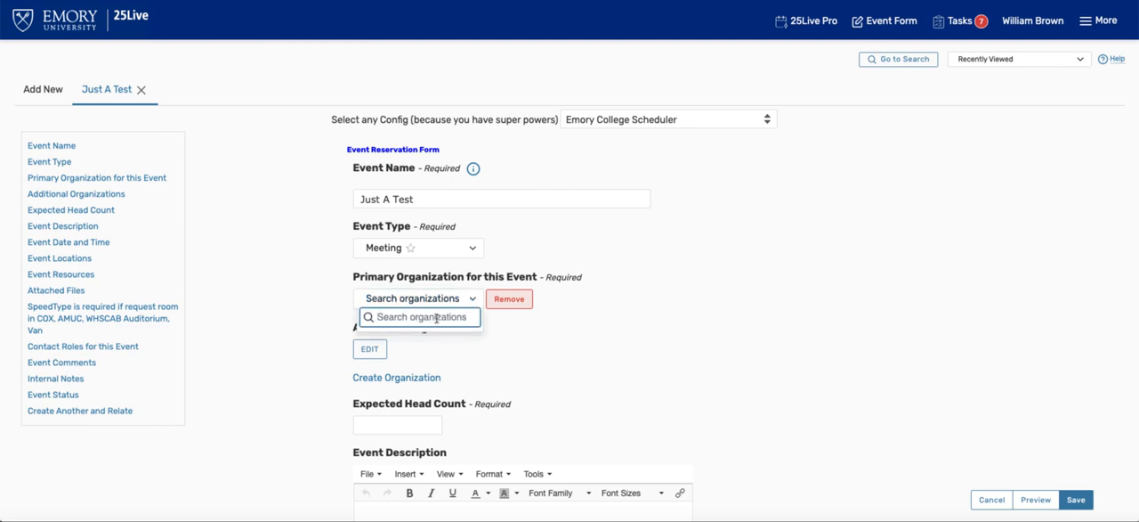
type("phi")
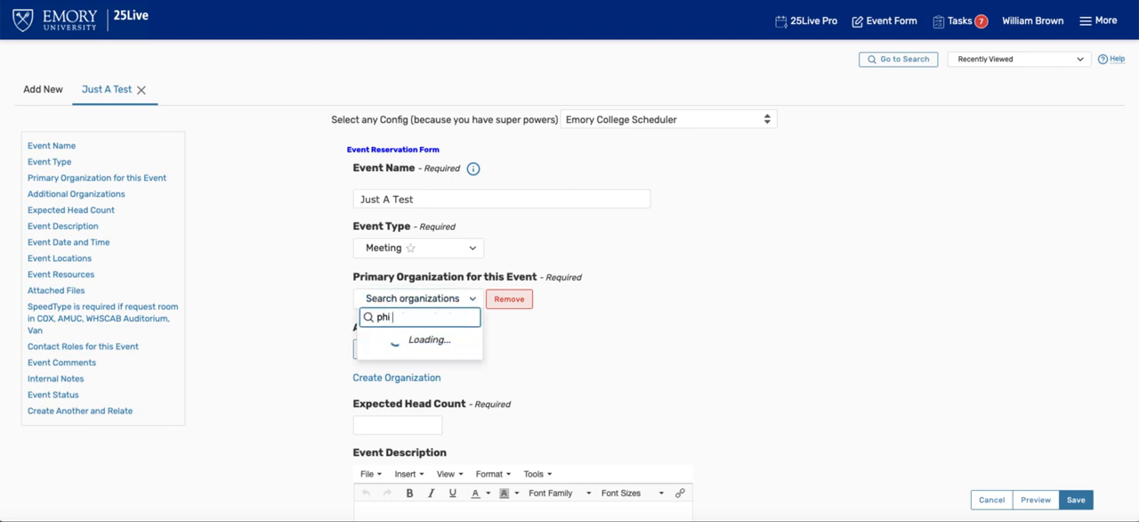
type(" beat")
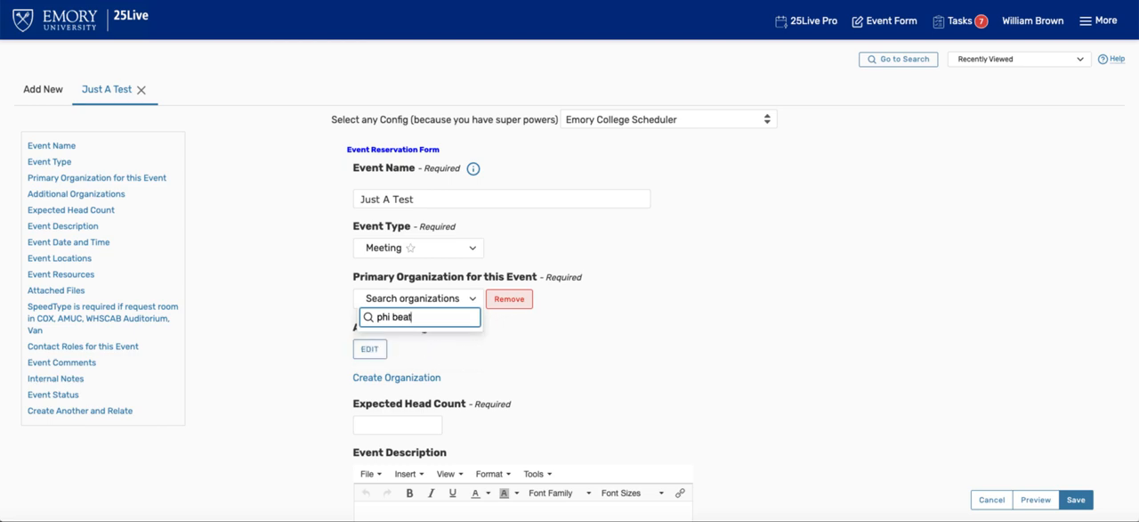
key("BackSpace")
key("BackSpace")
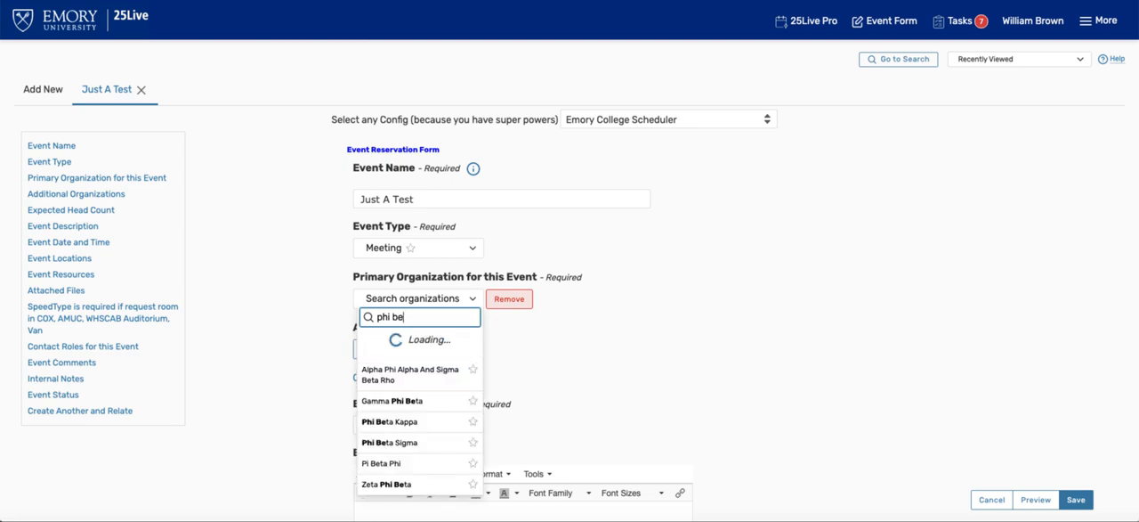
type("t")
key("BackSpace")
type("ta")
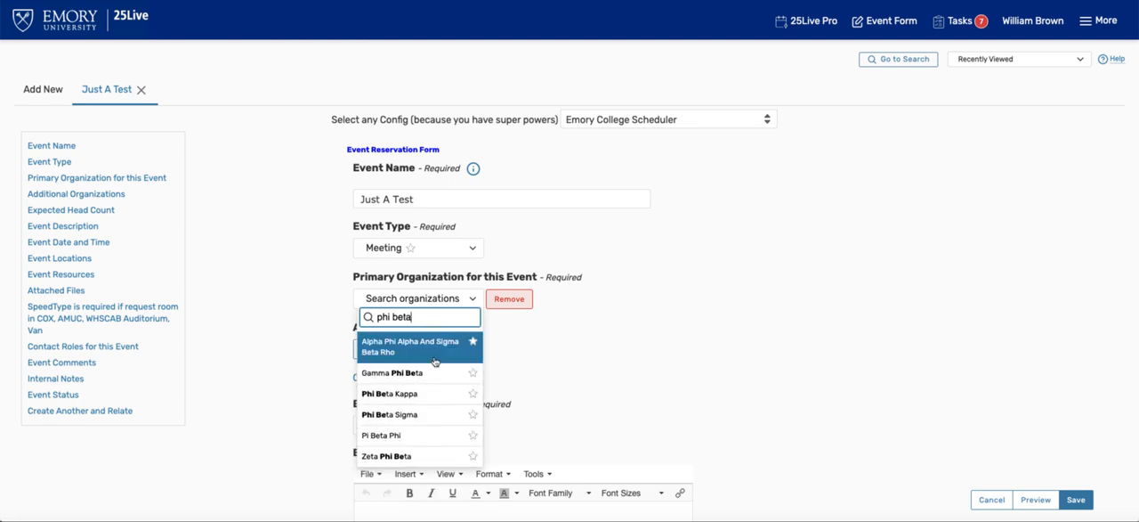
left_click(429, 413)
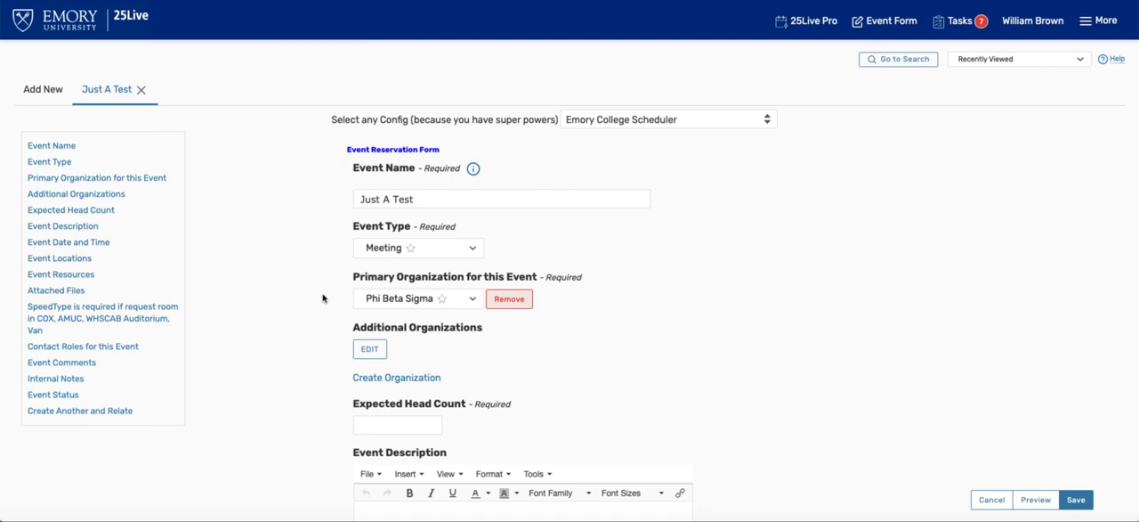
Step: Set the expected head count to 5
scroll(300, 288, "down", 2)
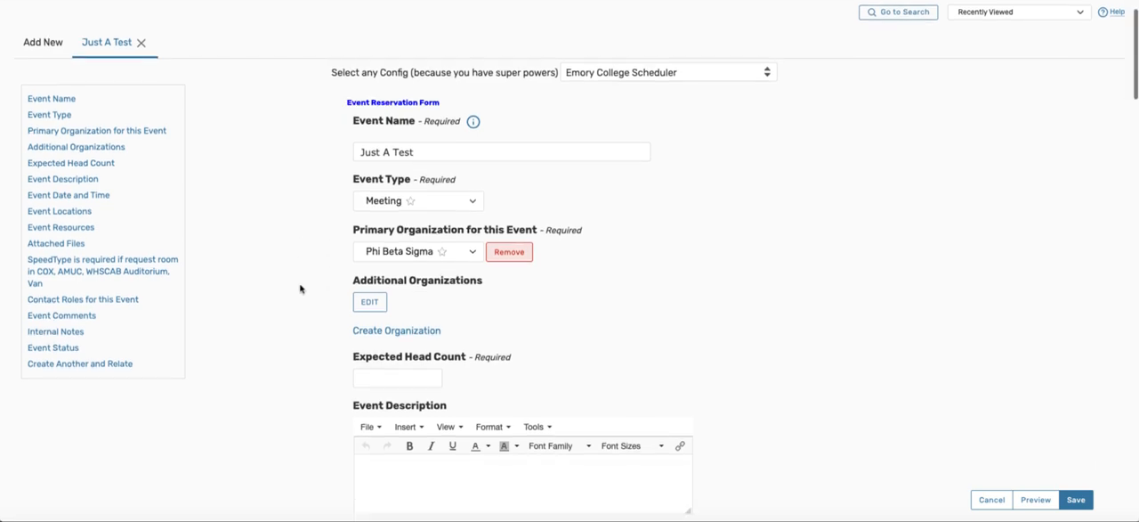
left_click(365, 319)
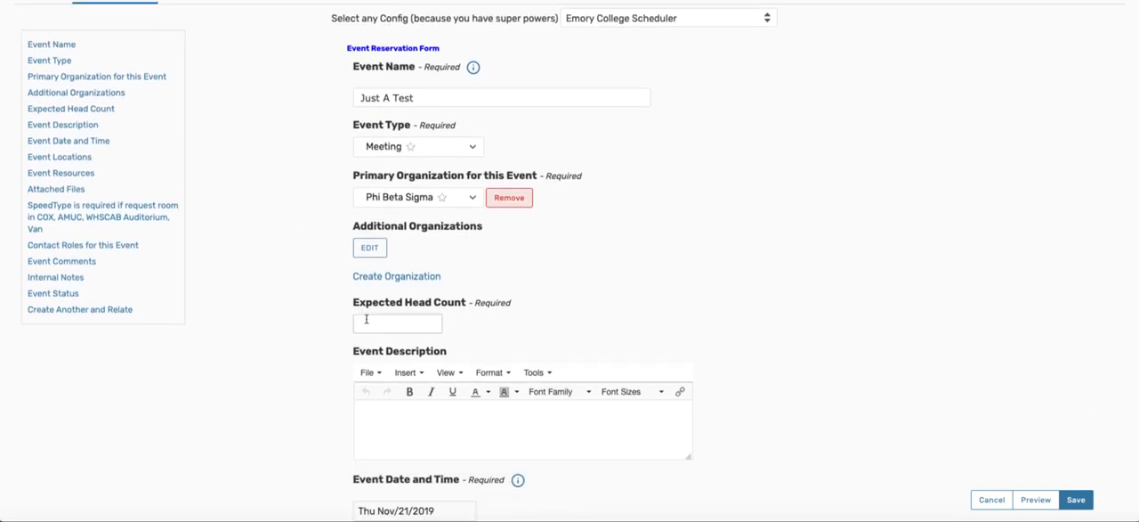
left_click(364, 321)
type("5")
Step: Look over the end time choices for the event and expand the Additional time section
scroll(329, 289, "down", 2)
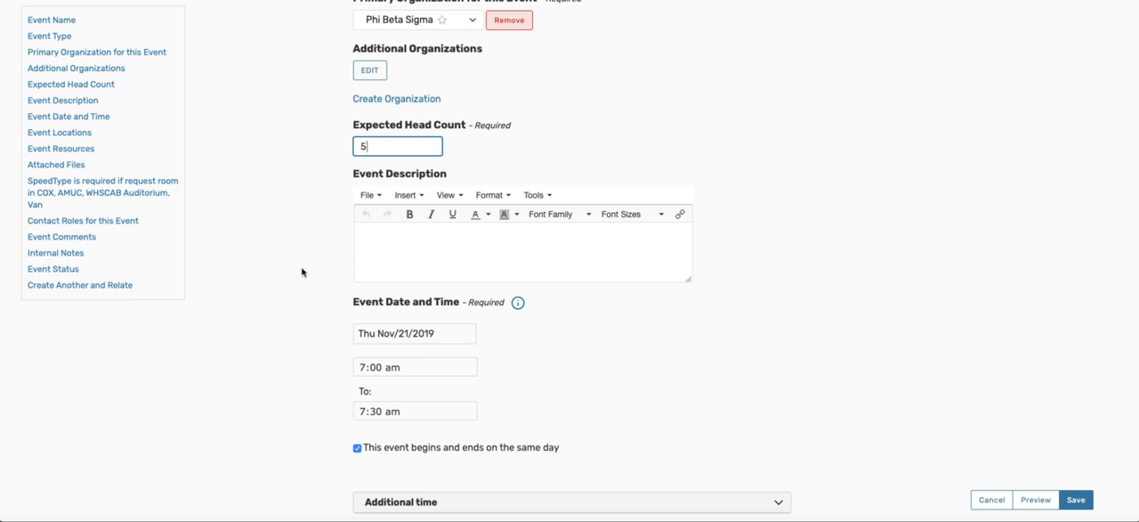
scroll(299, 271, "down", 4)
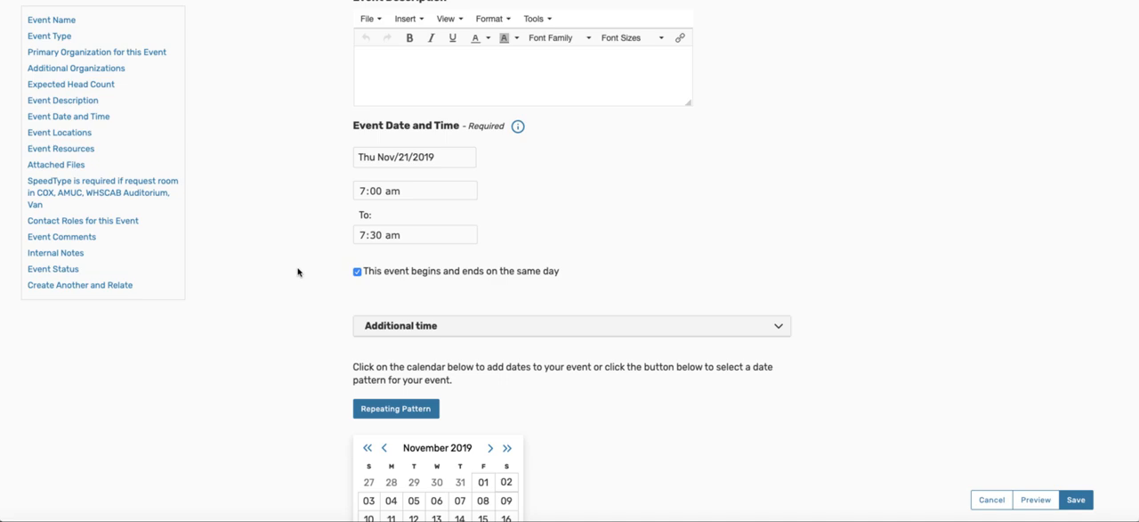
left_click(384, 236)
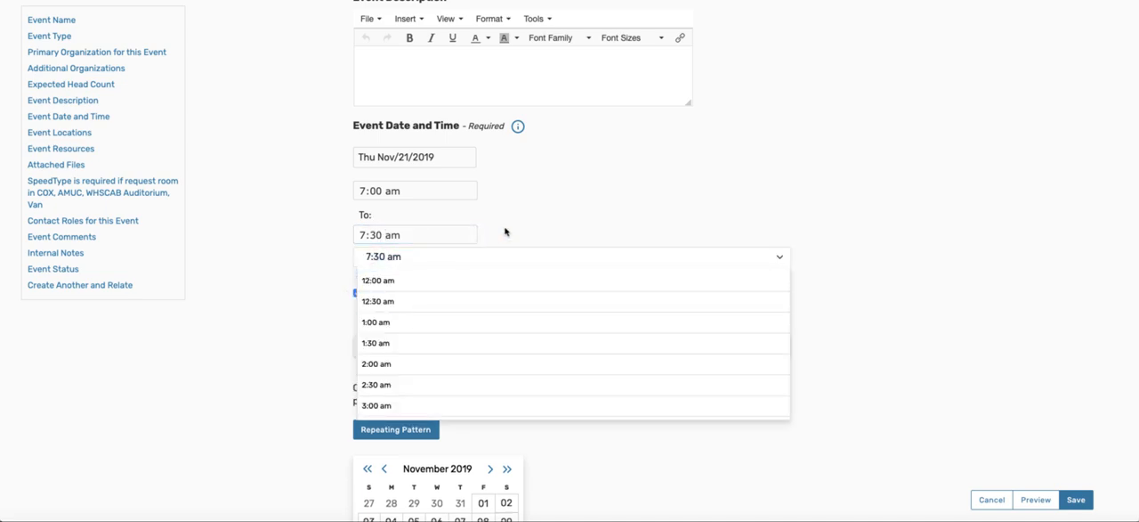
left_click(291, 276)
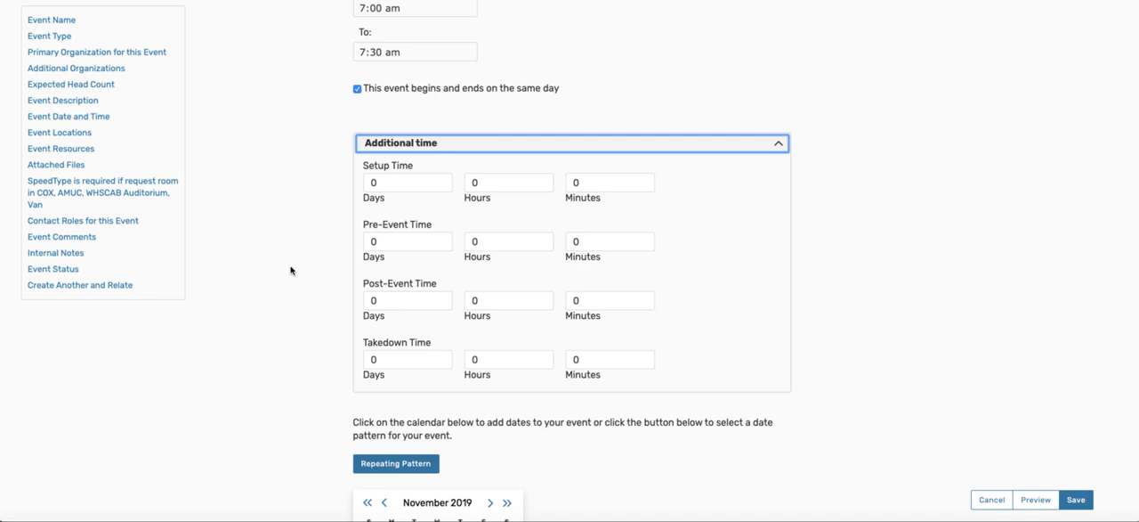
Step: Review the repeat options for the event and apply the Ad hoc repeating pattern
scroll(287, 270, "down", 5)
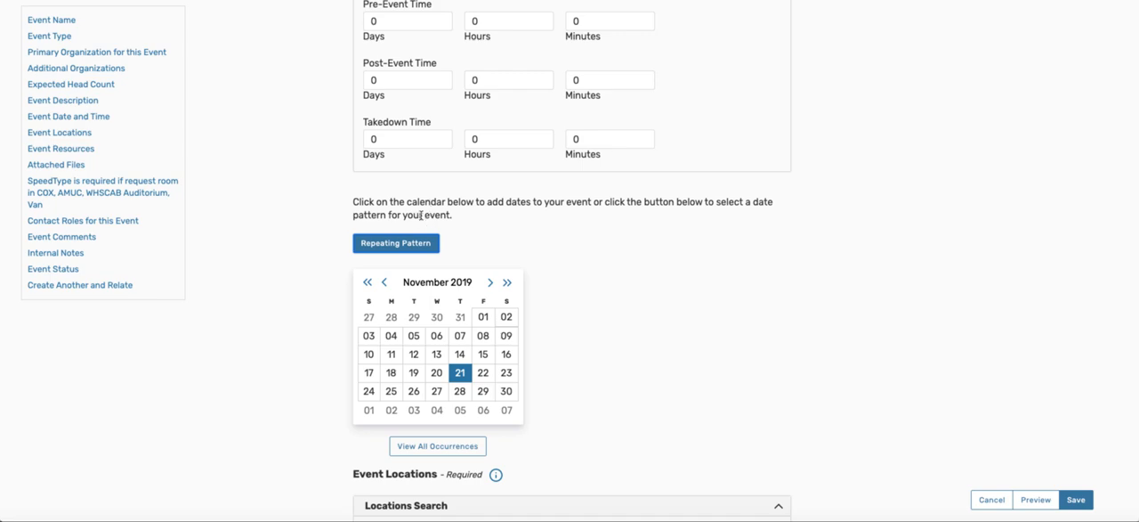
left_click(395, 245)
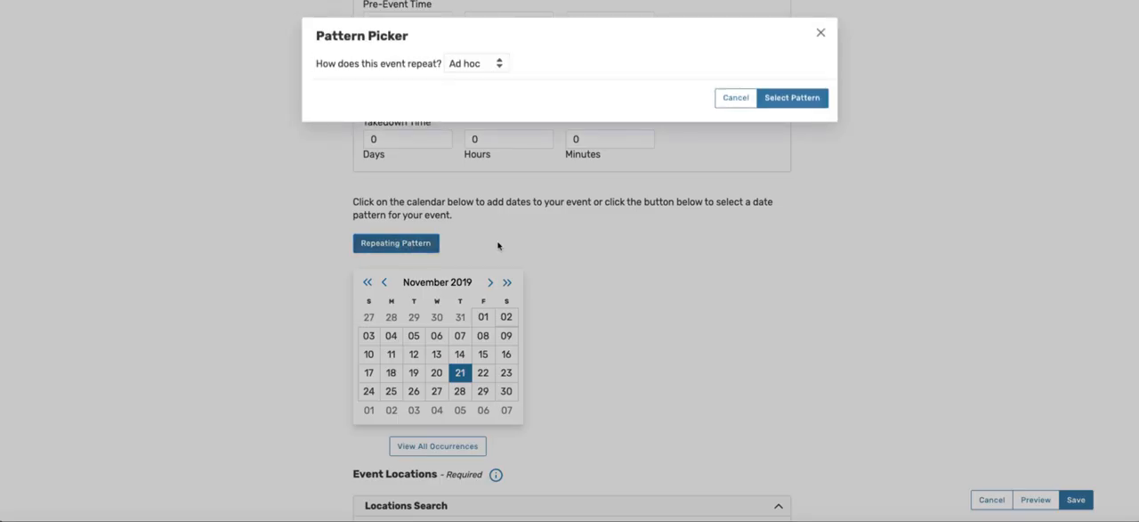
left_click(497, 68)
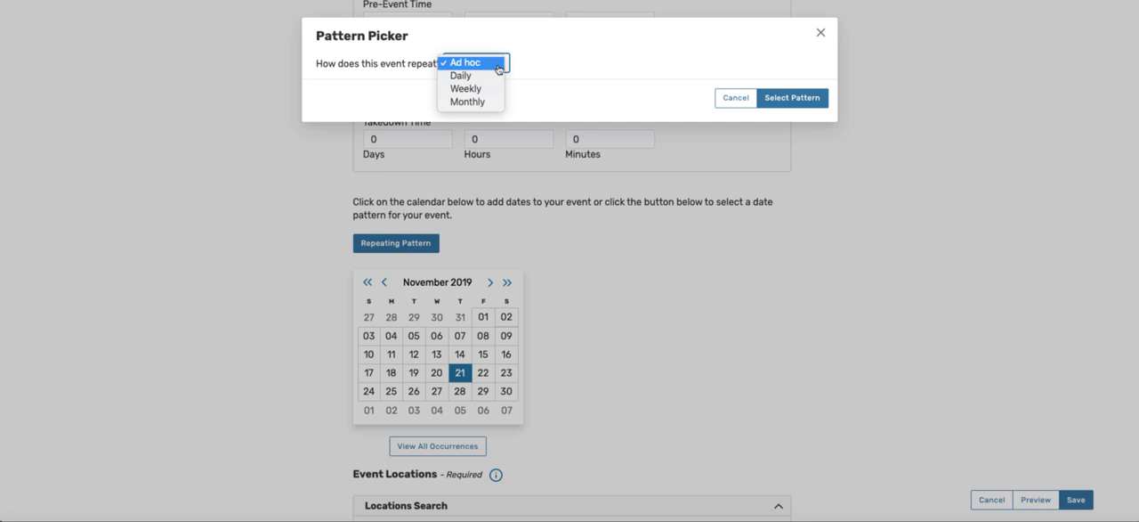
left_click(487, 69)
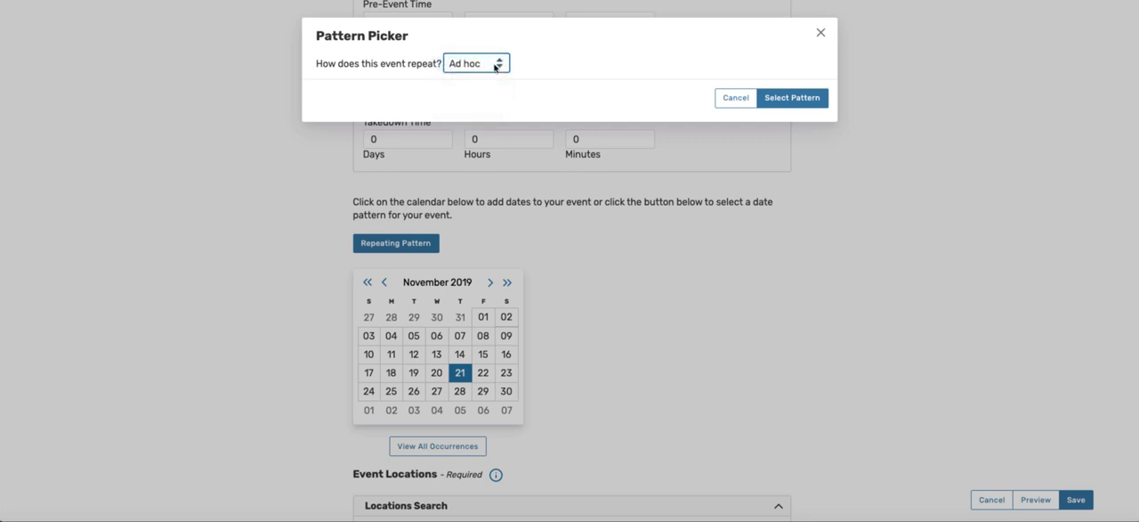
left_click(799, 105)
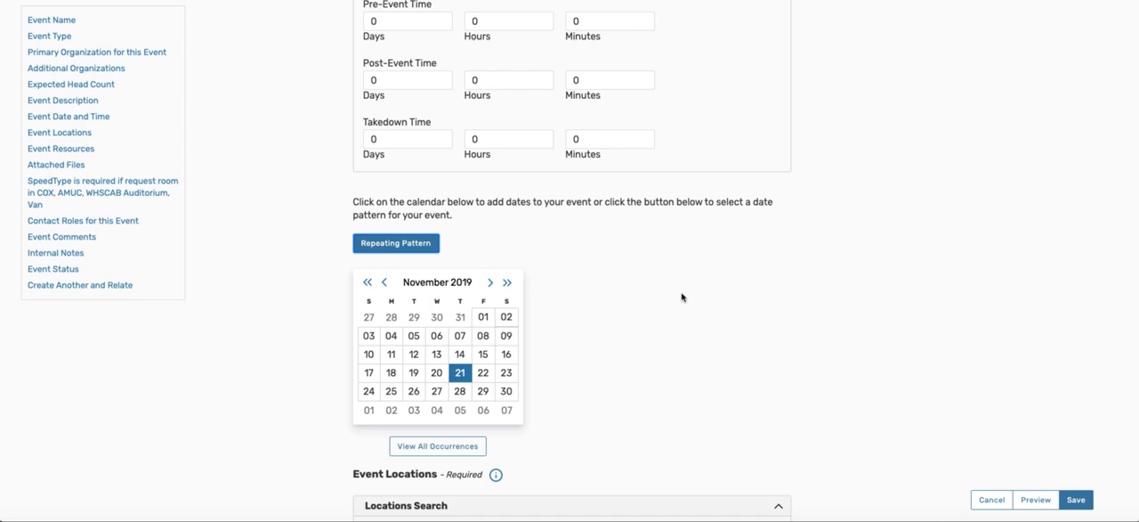
Step: Add November 23, 25, 27 and 29, 2019 to the event's dates in the calendar
scroll(682, 296, "down", 2)
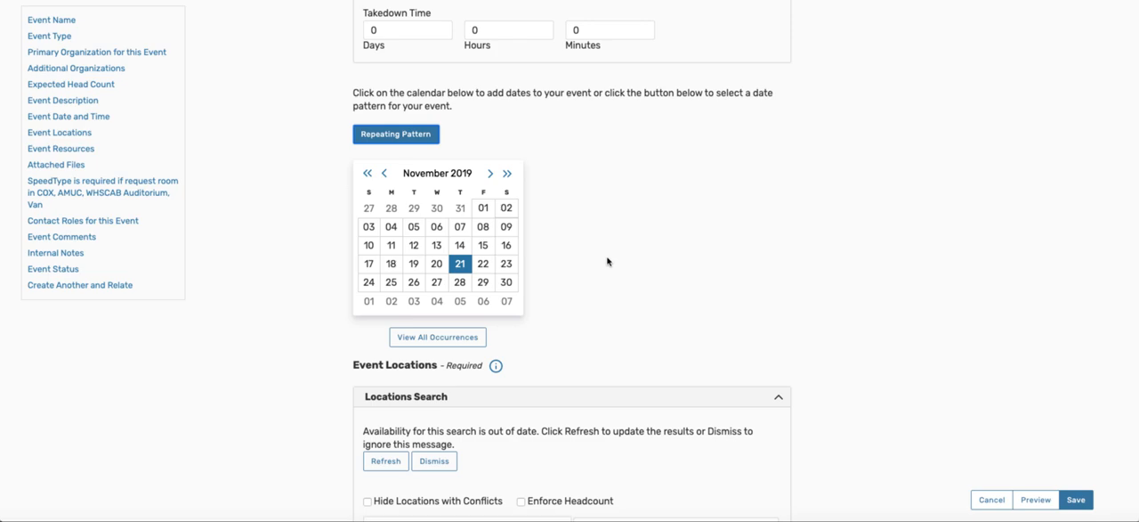
left_click(507, 266)
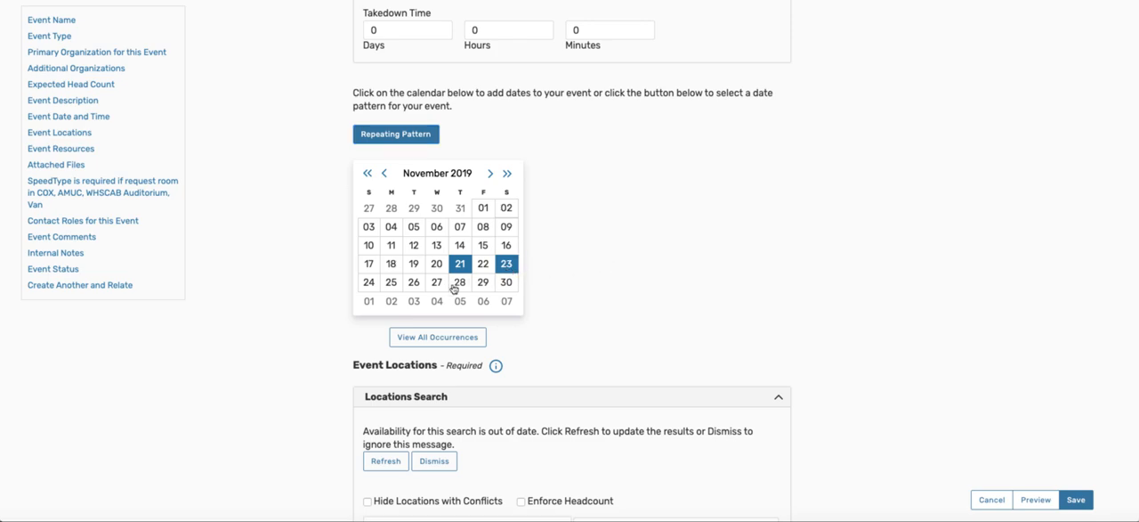
left_click(389, 285)
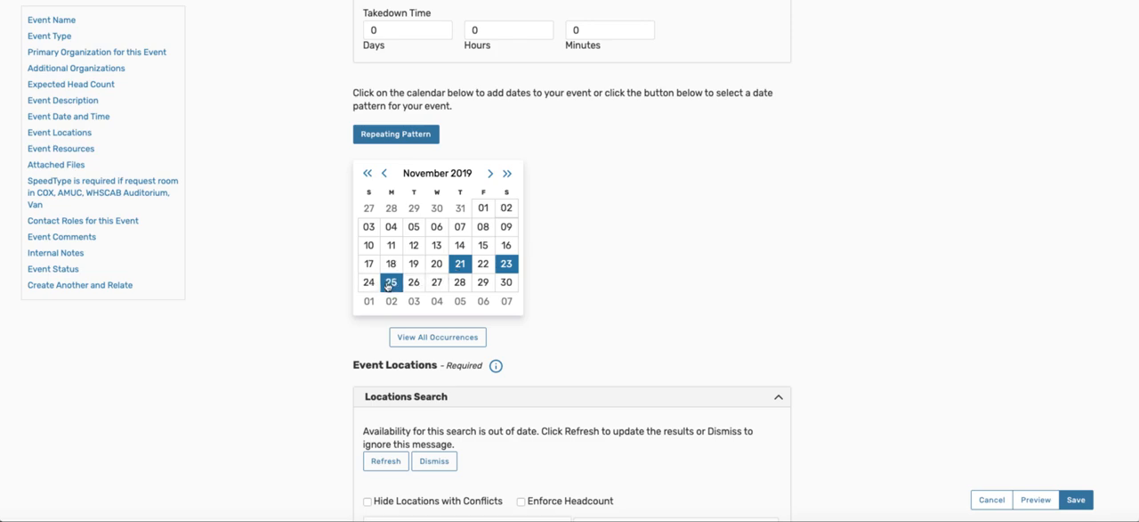
left_click(436, 285)
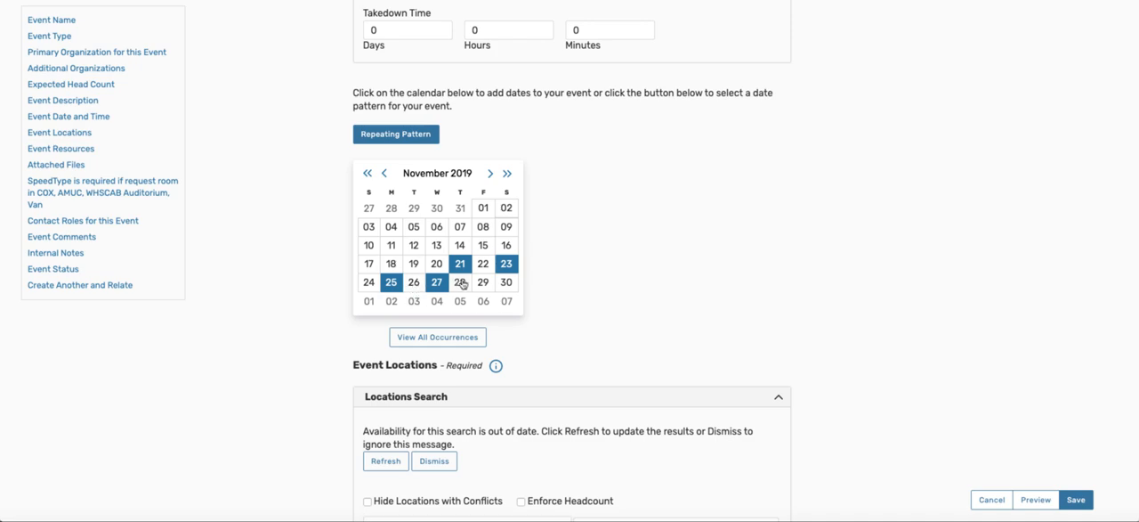
left_click(481, 283)
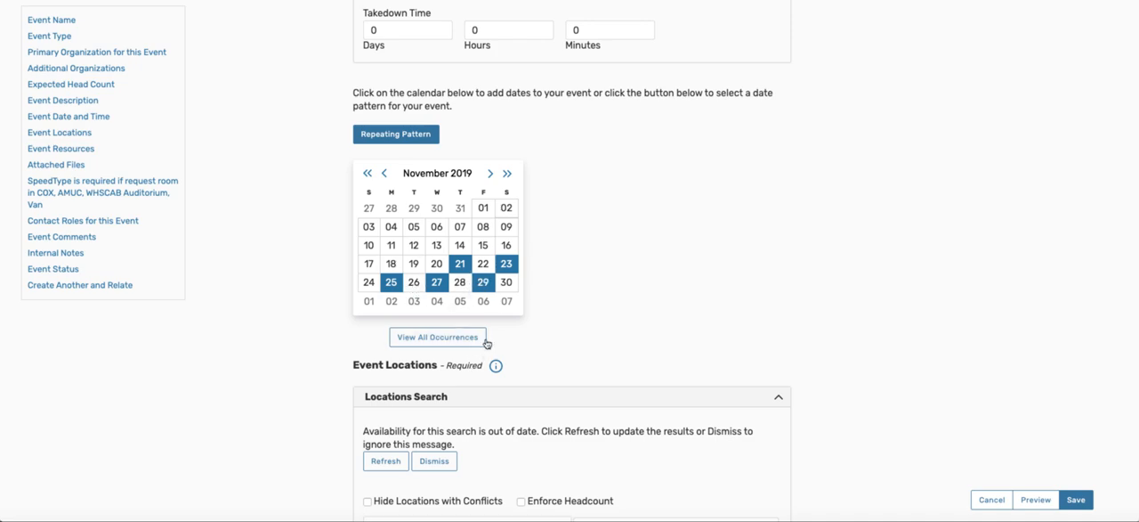
Step: Review the list of all date occurrences with their times and locations, and close it
left_click(456, 337)
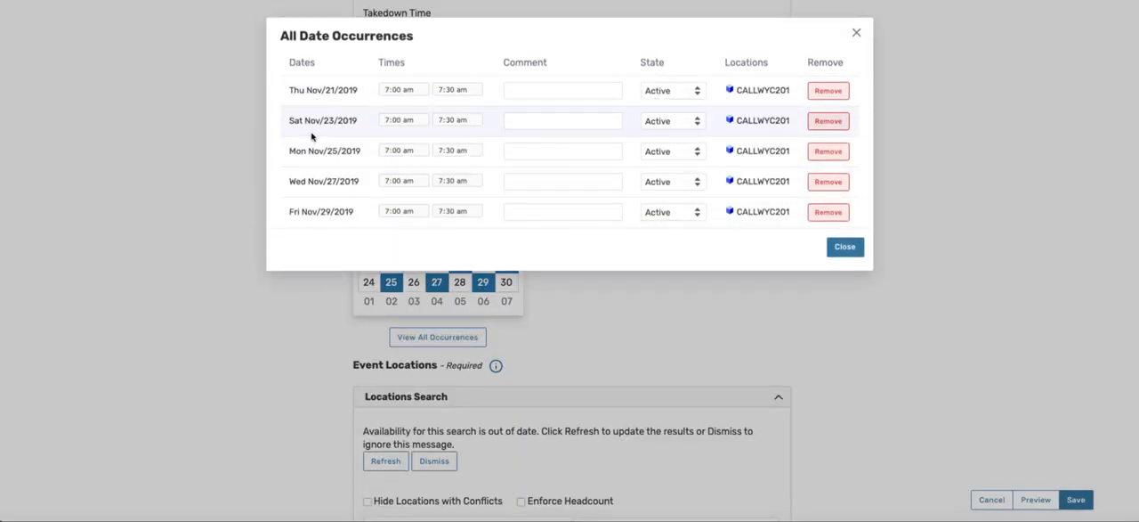
left_click(839, 249)
scroll(632, 256, "down", 3)
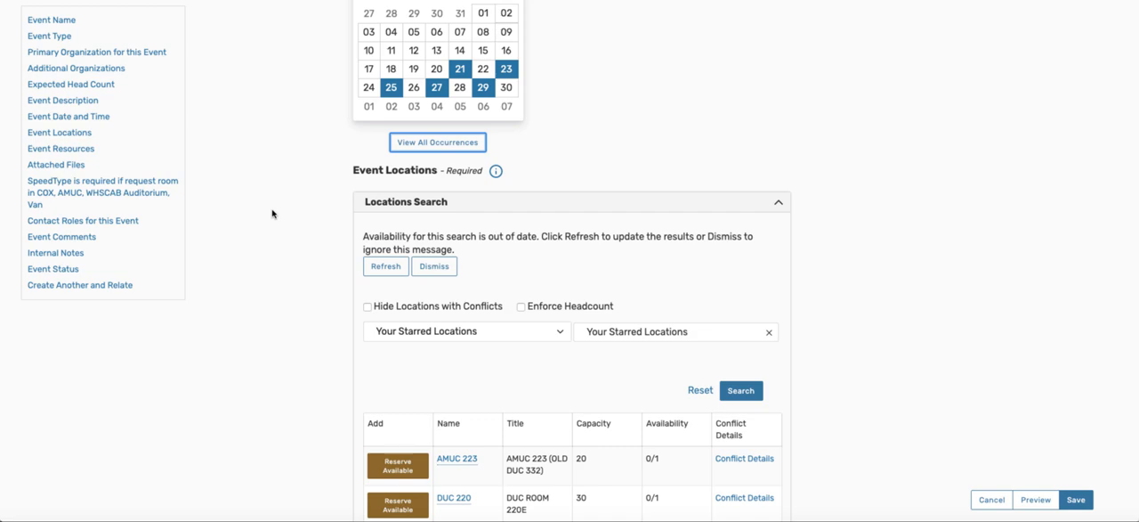
Step: Review the Event Locations section, including the location results, the reserved room and the saved location search choices
scroll(272, 213, "down", 1)
scroll(272, 214, "down", 10)
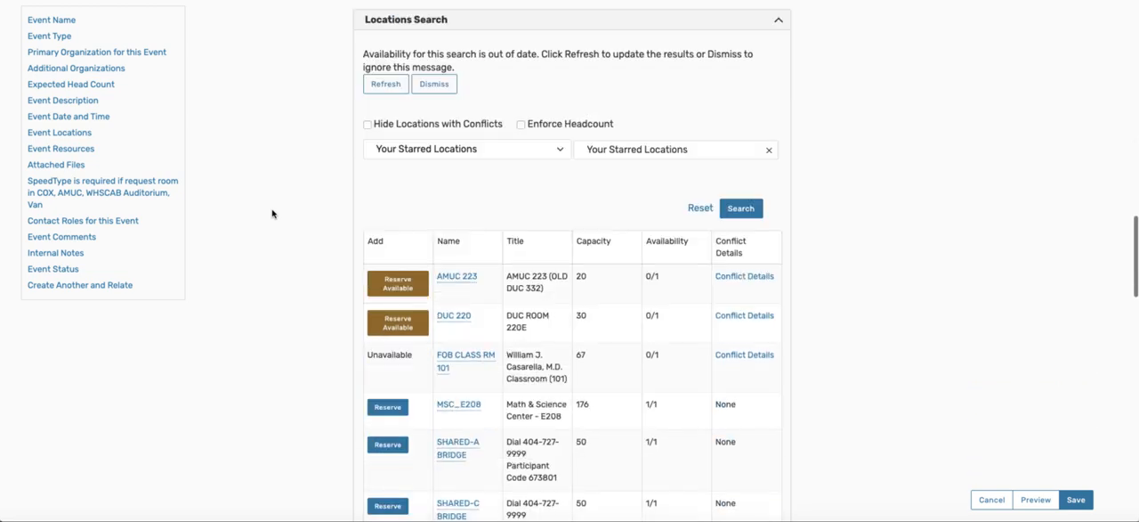
scroll(272, 214, "down", 3)
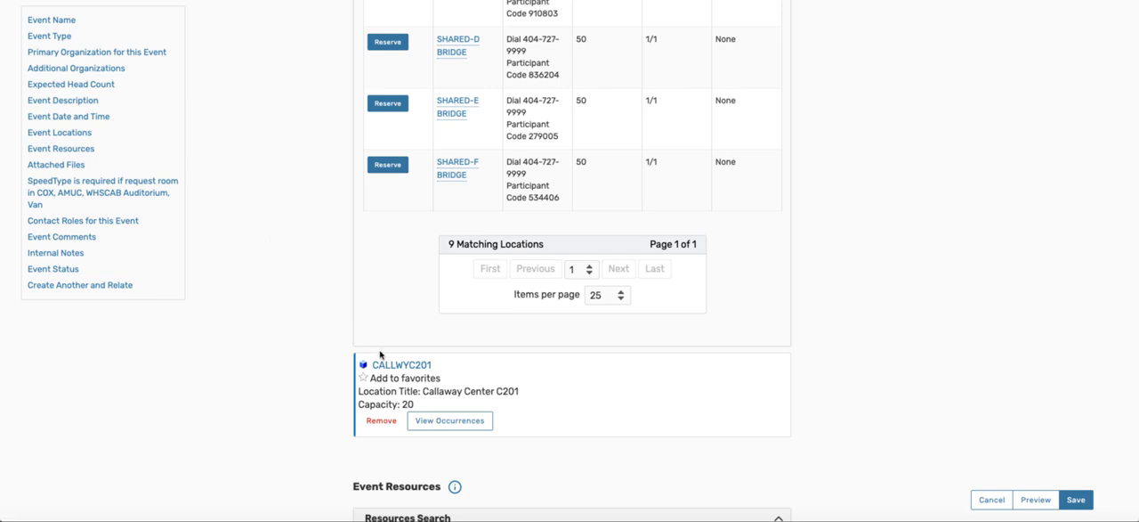
scroll(254, 209, "up", 5)
scroll(254, 209, "up", 7)
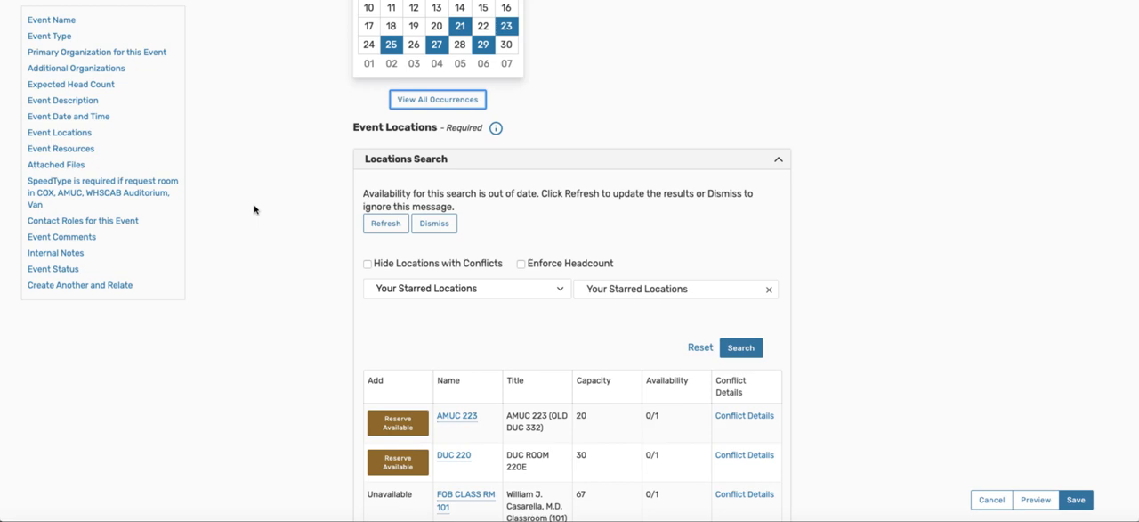
left_click(559, 290)
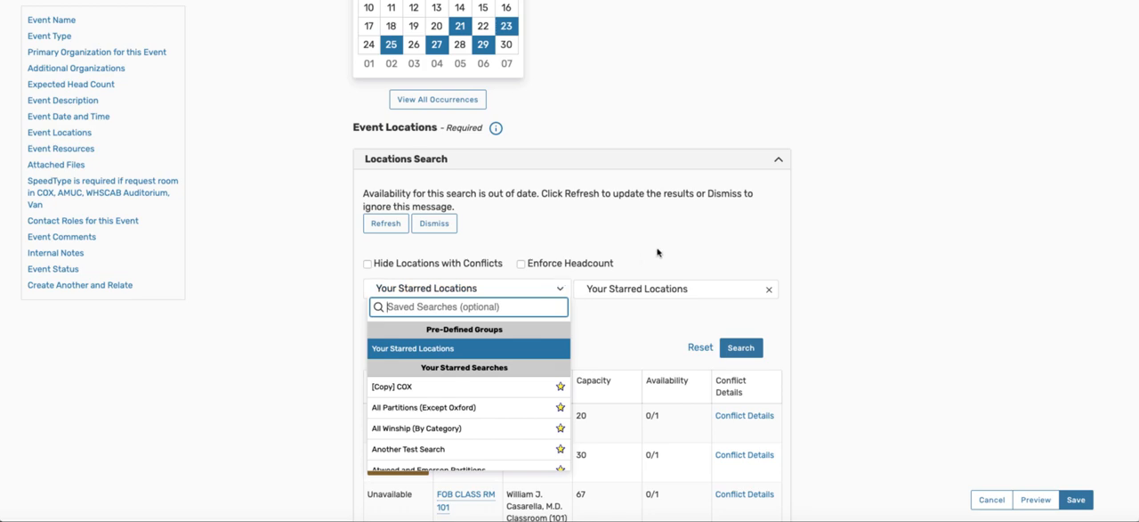
left_click(686, 250)
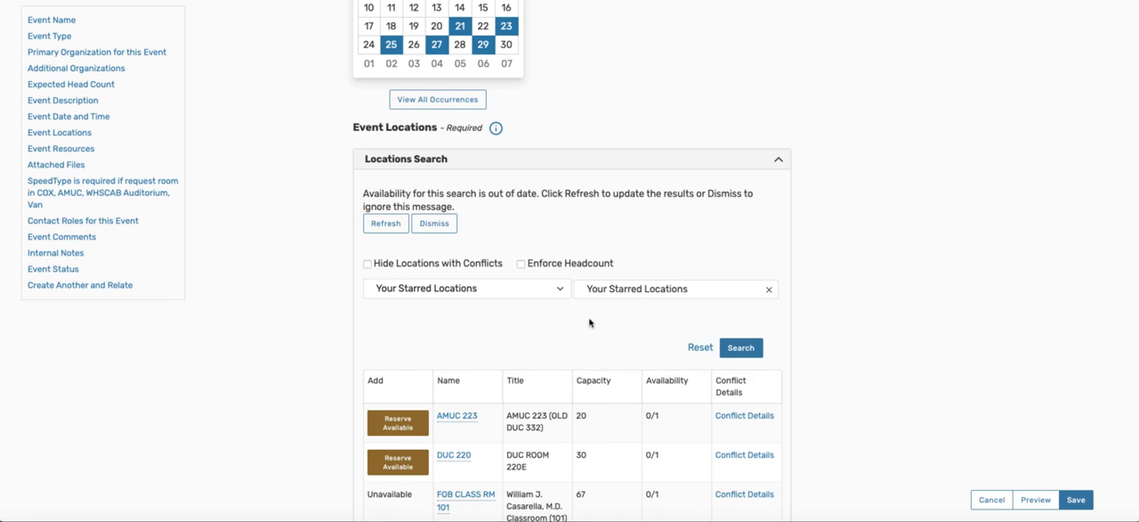
Step: Exclude the Sat Nov/23/2019 occurrence from the CALLWYC201 location reservation and close the occurrence list
scroll(589, 322, "down", 6)
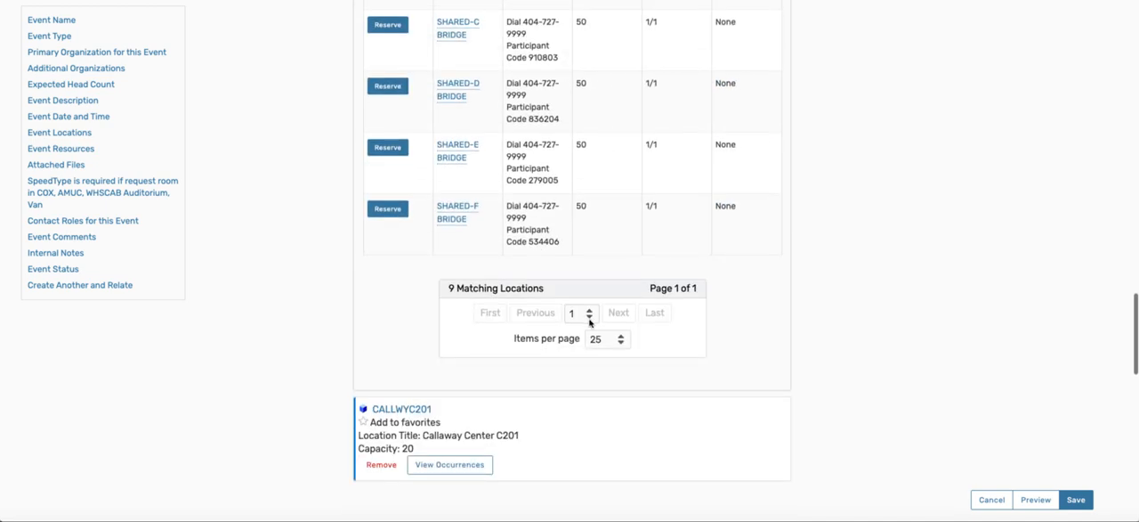
scroll(558, 369, "down", 1)
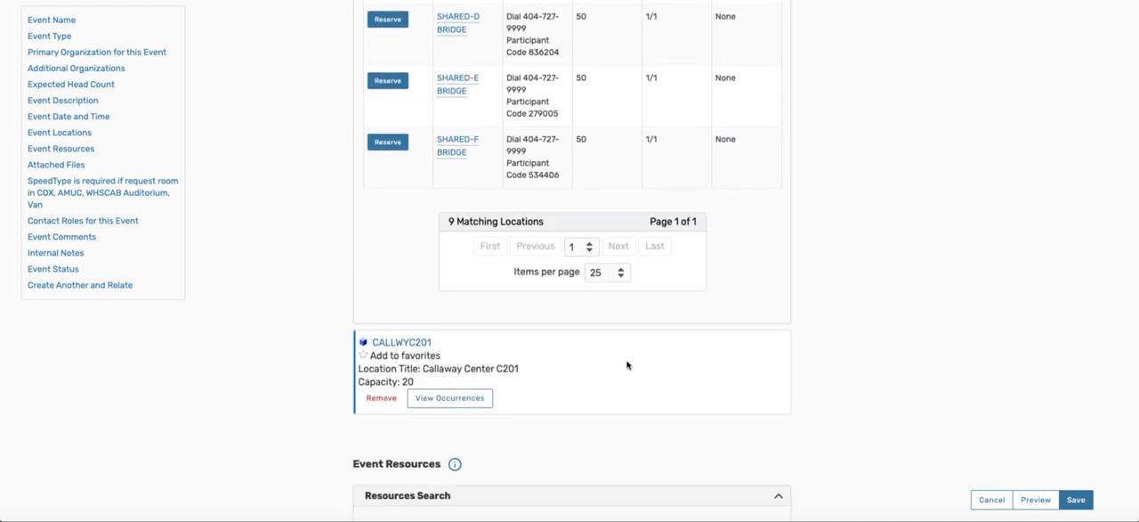
scroll(628, 365, "down", 2)
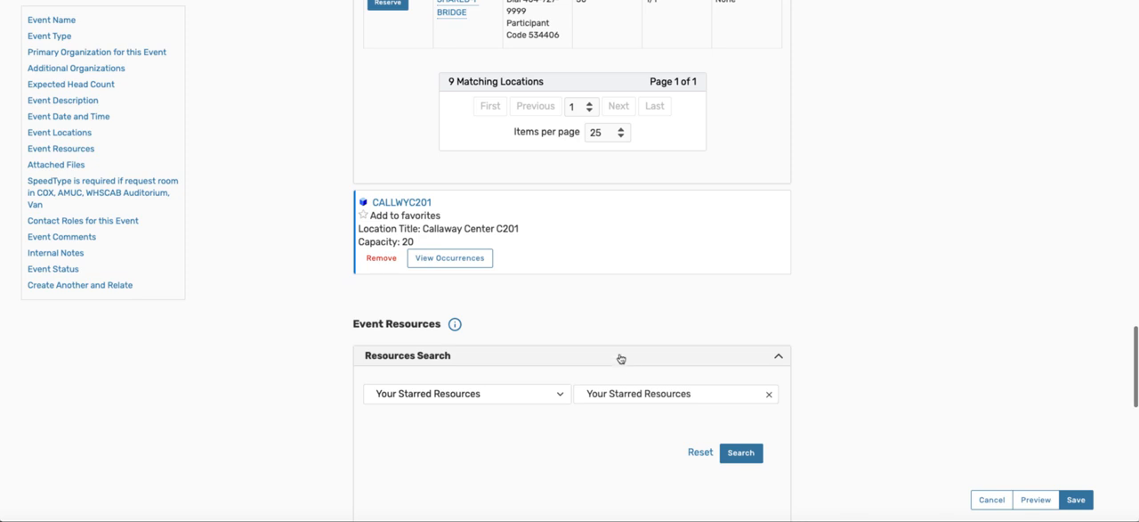
scroll(571, 371, "down", 1)
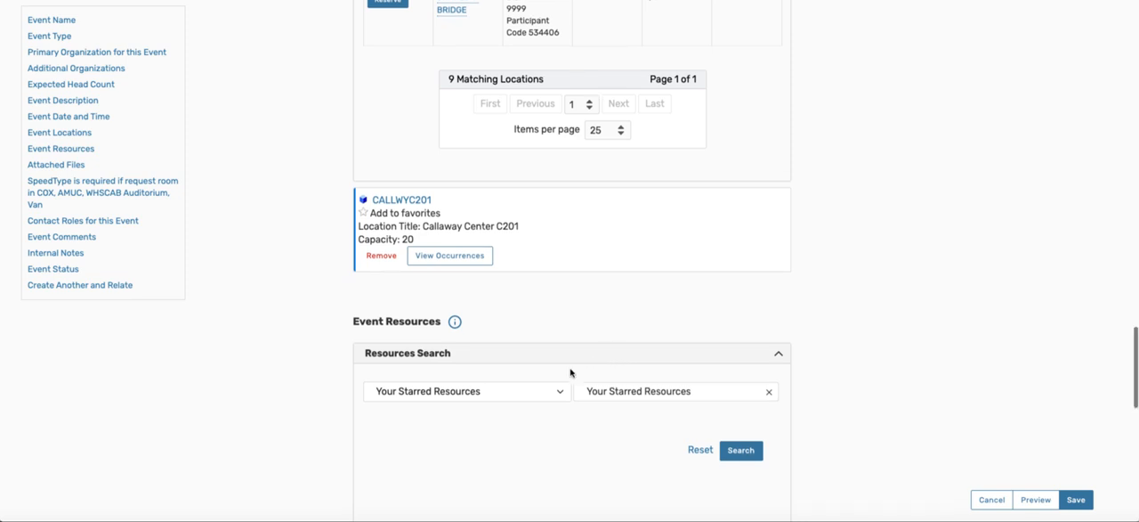
left_click(471, 259)
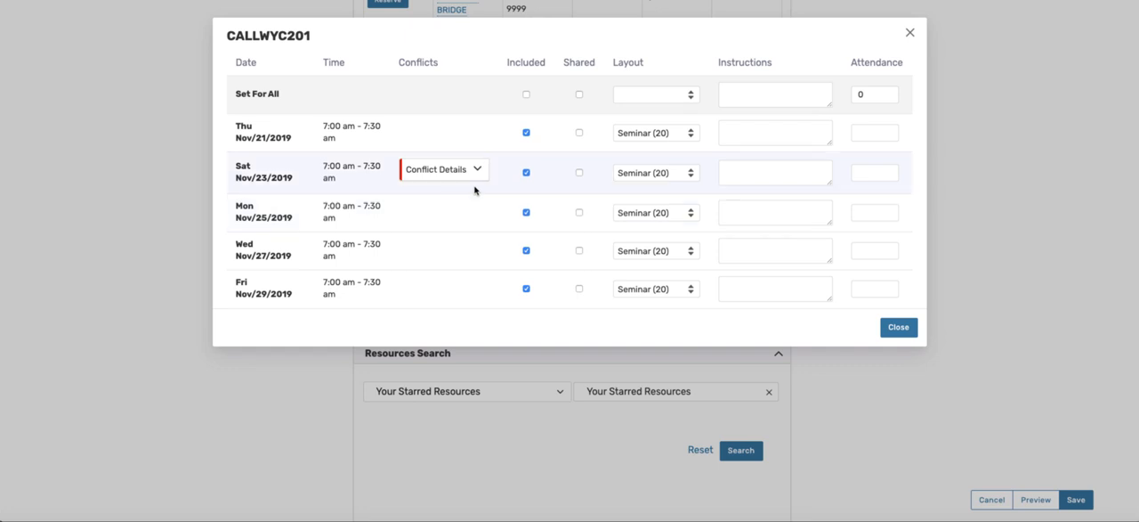
left_click(525, 173)
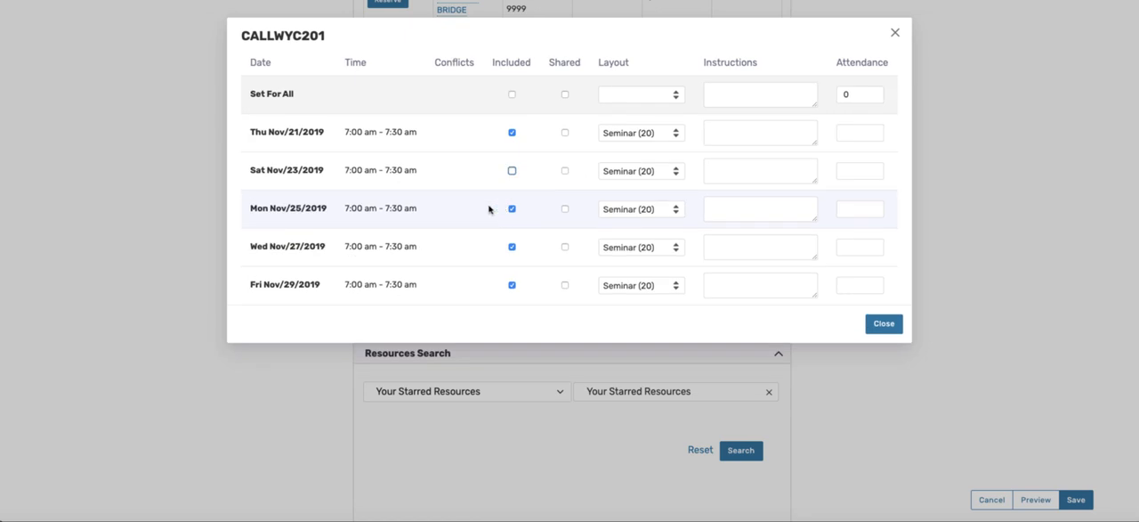
left_click(892, 327)
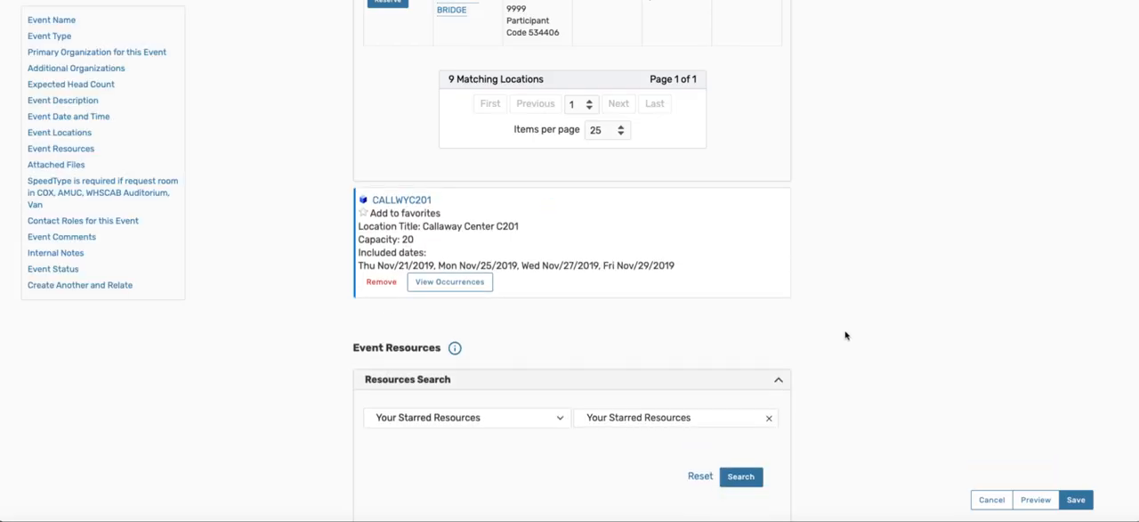
Step: Check the saved search choices available for finding event resources
scroll(893, 346, "down", 3)
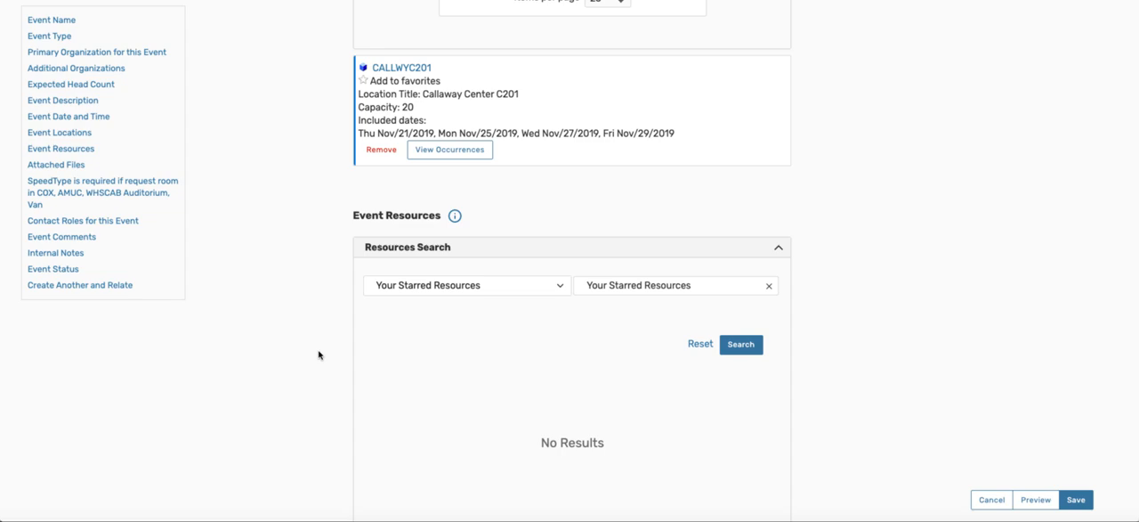
scroll(319, 354, "down", 1)
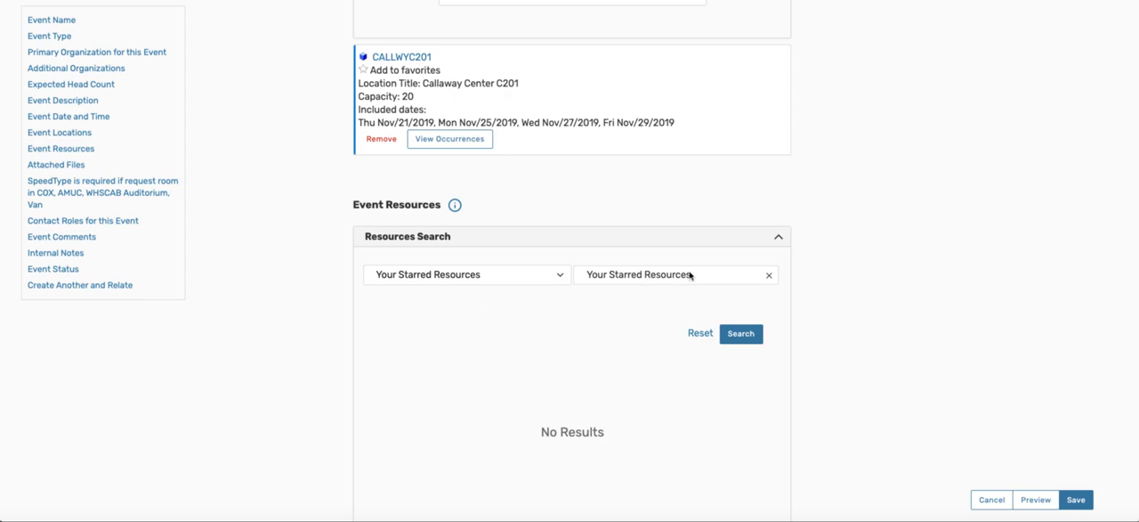
left_click(560, 281)
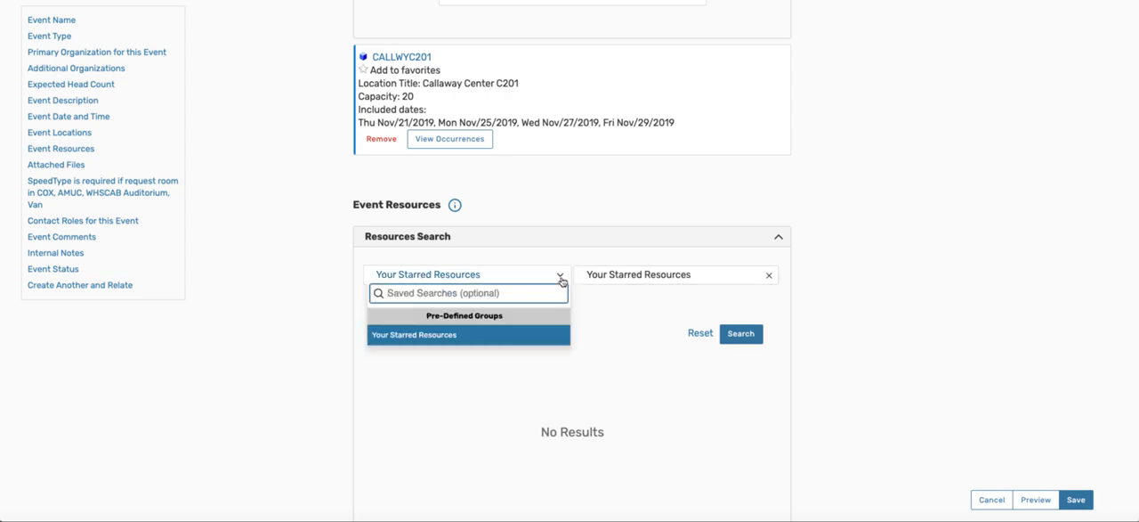
left_click(561, 281)
Step: Look over the file attachment section and open a custom attribute selector to review its choices without picking one
scroll(516, 374, "down", 3)
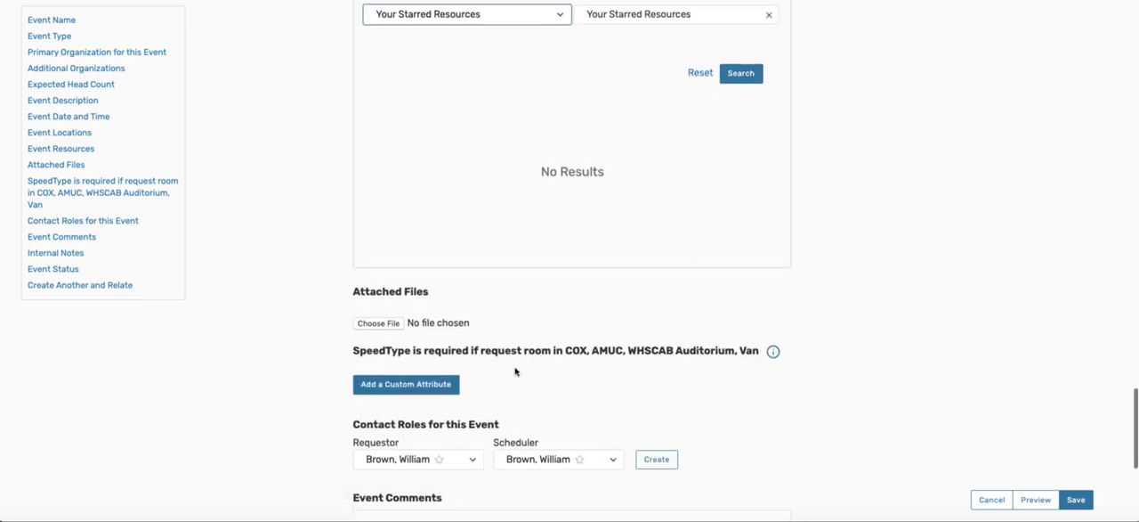
scroll(522, 372, "down", 1)
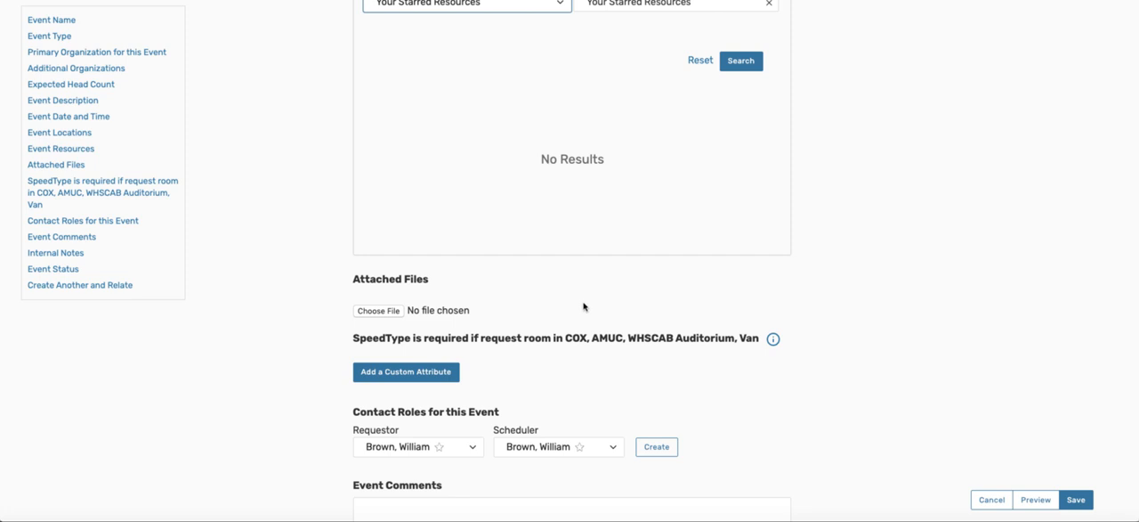
scroll(579, 311, "down", 1)
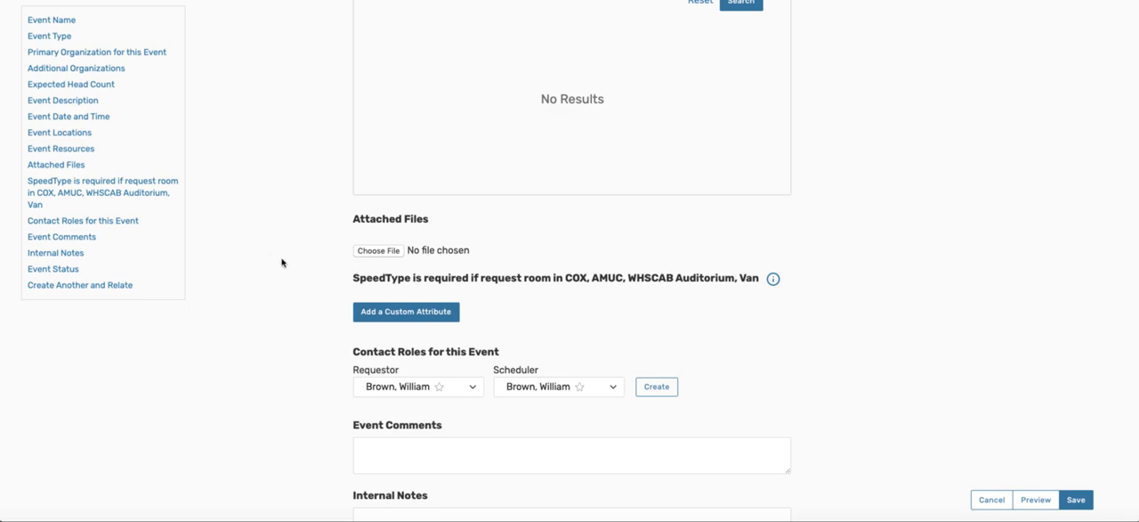
scroll(285, 260, "down", 3)
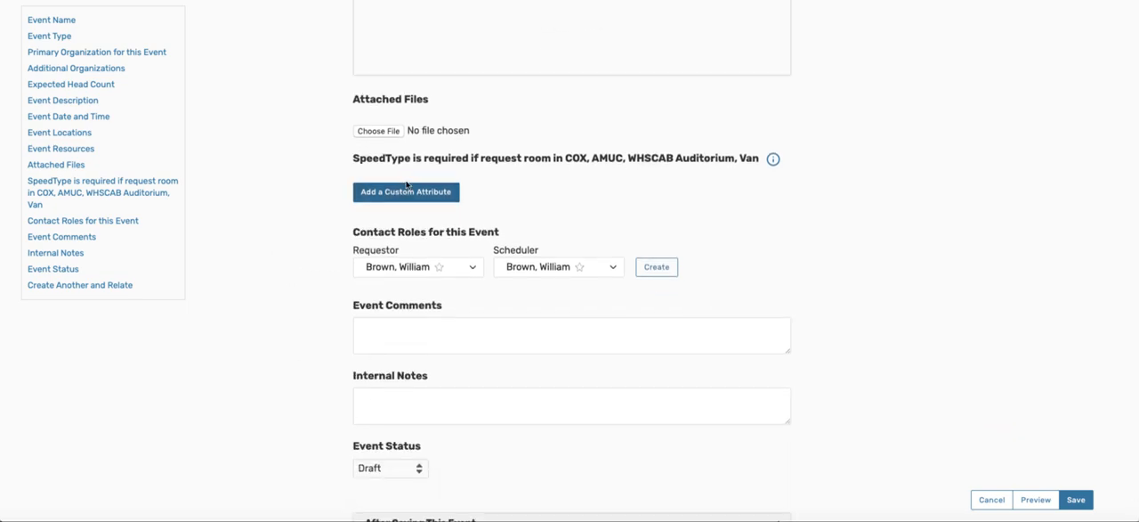
left_click(408, 193)
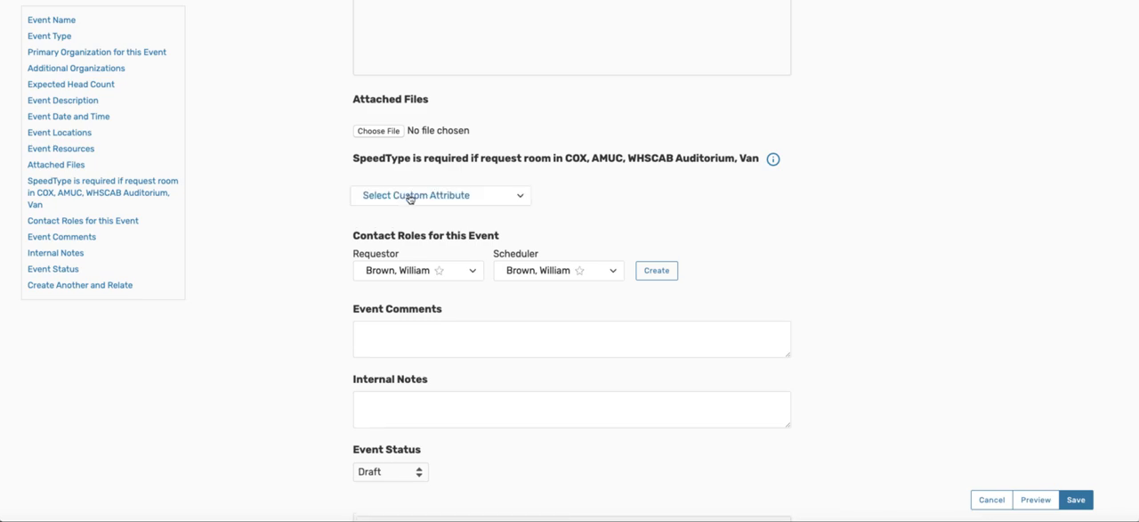
left_click(452, 196)
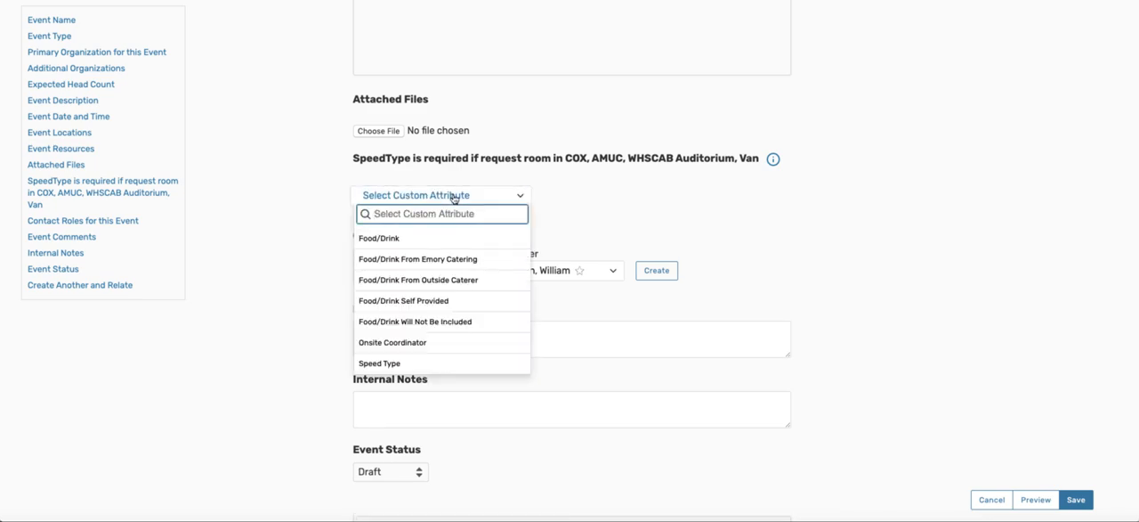
scroll(460, 246, "down", 1)
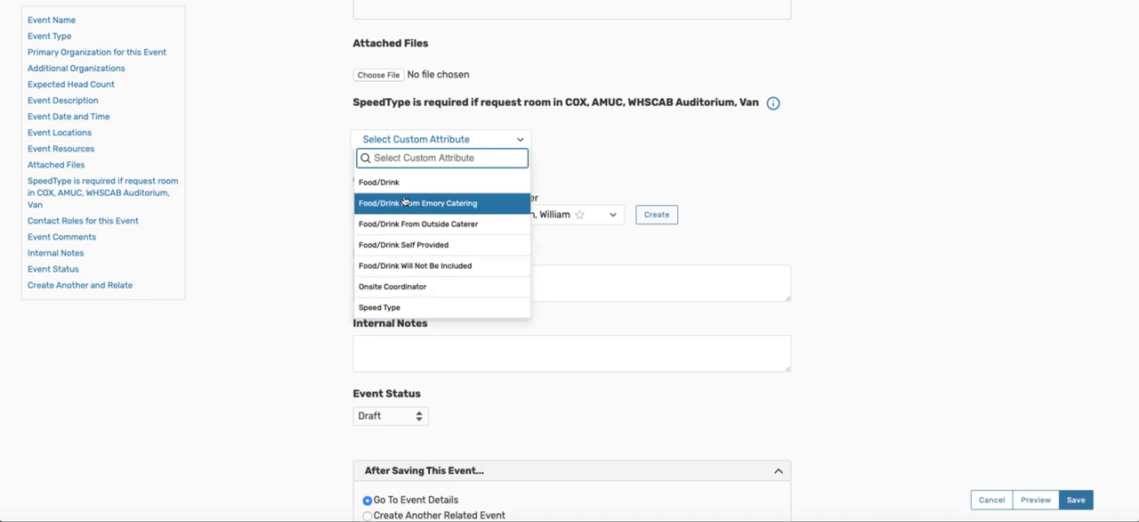
left_click(277, 173)
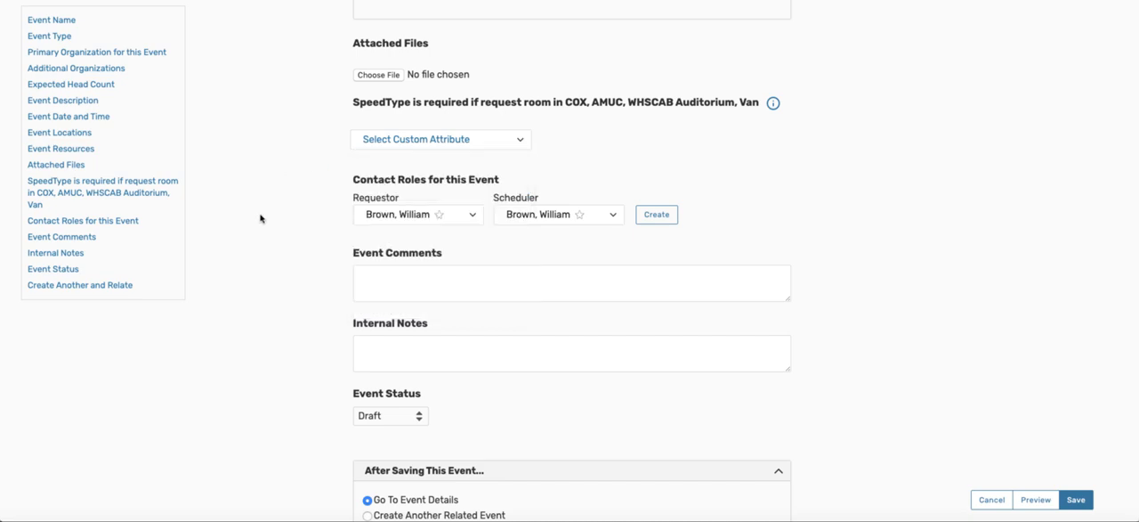
Step: Keep the event status as Draft after reviewing the status choices, and save the event
scroll(260, 218, "down", 1)
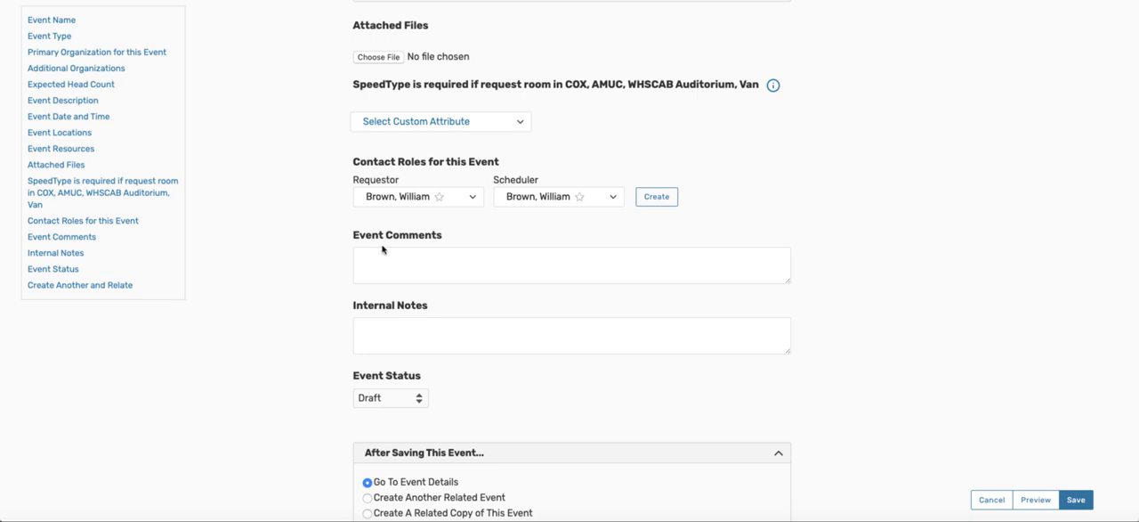
scroll(380, 246, "down", 1)
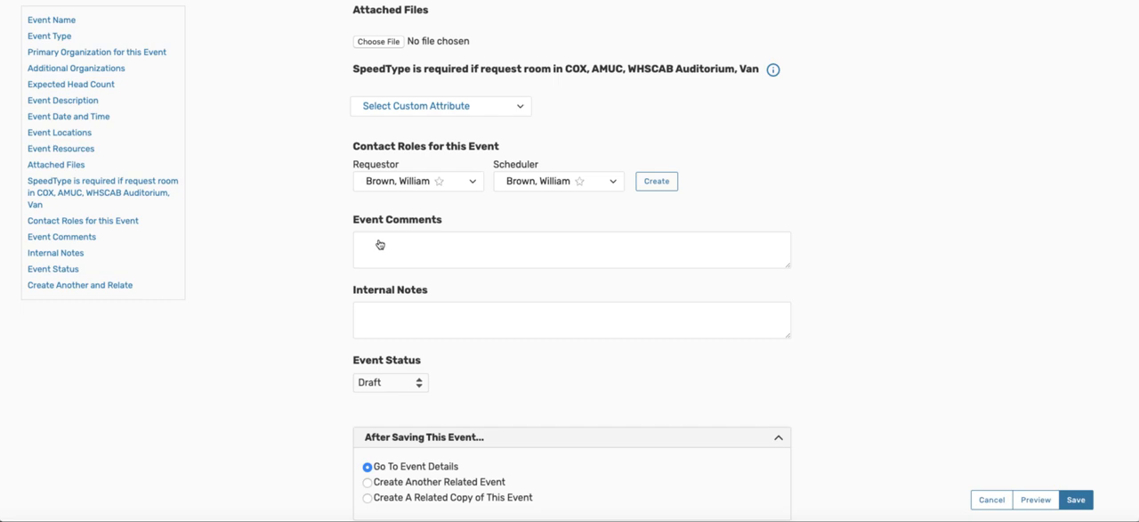
scroll(313, 244, "down", 1)
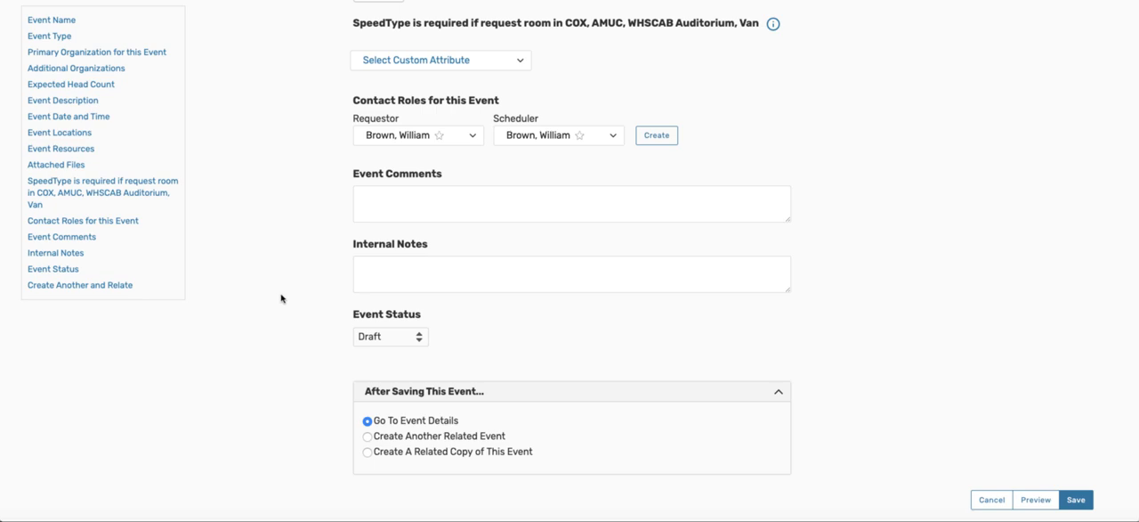
left_click(415, 338)
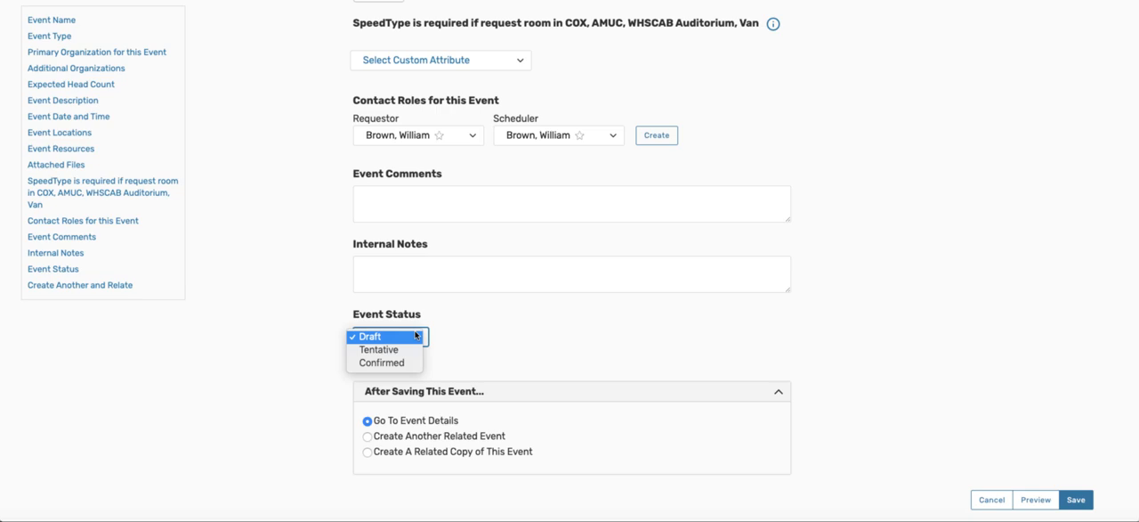
left_click(415, 336)
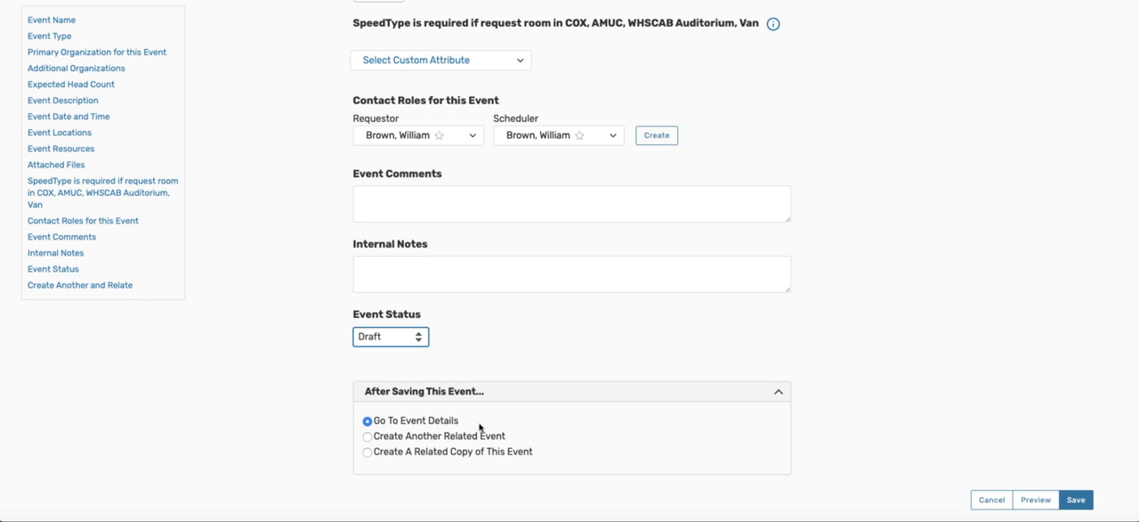
left_click(1078, 500)
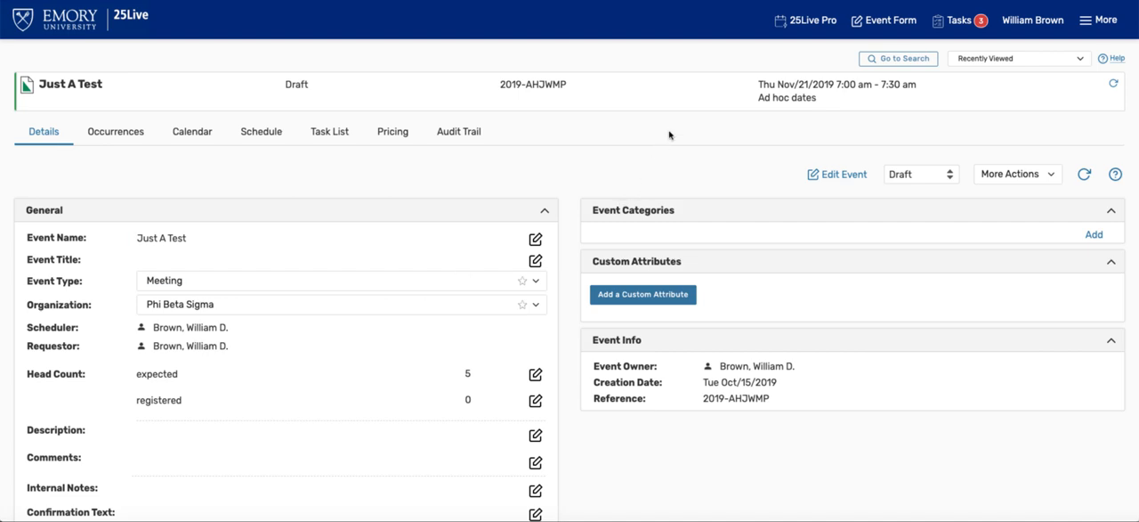
Step: Review the saved event's full list of occurrences, and return to the 25Live Pro dashboard and reload it
left_click(116, 132)
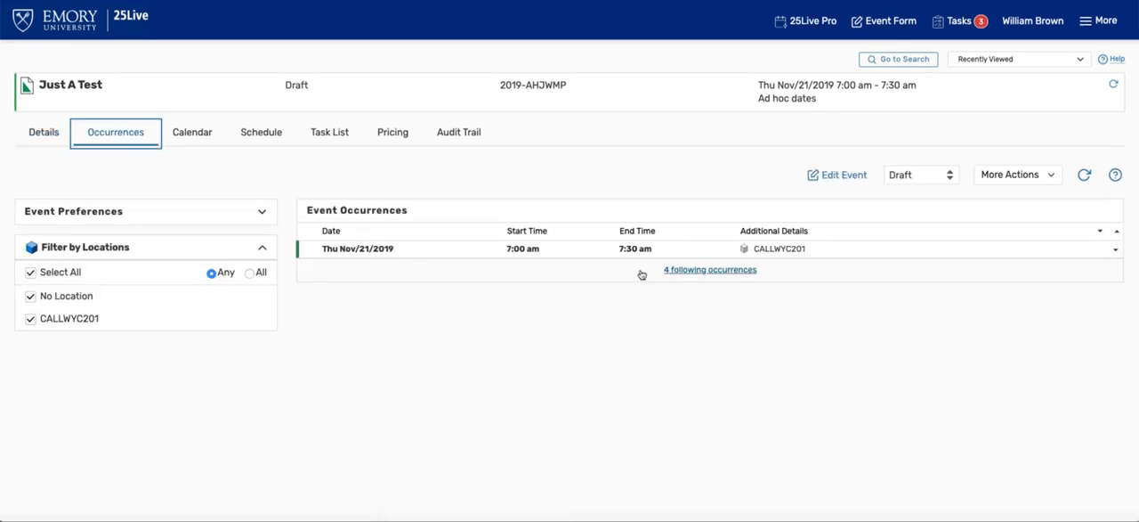
left_click(692, 270)
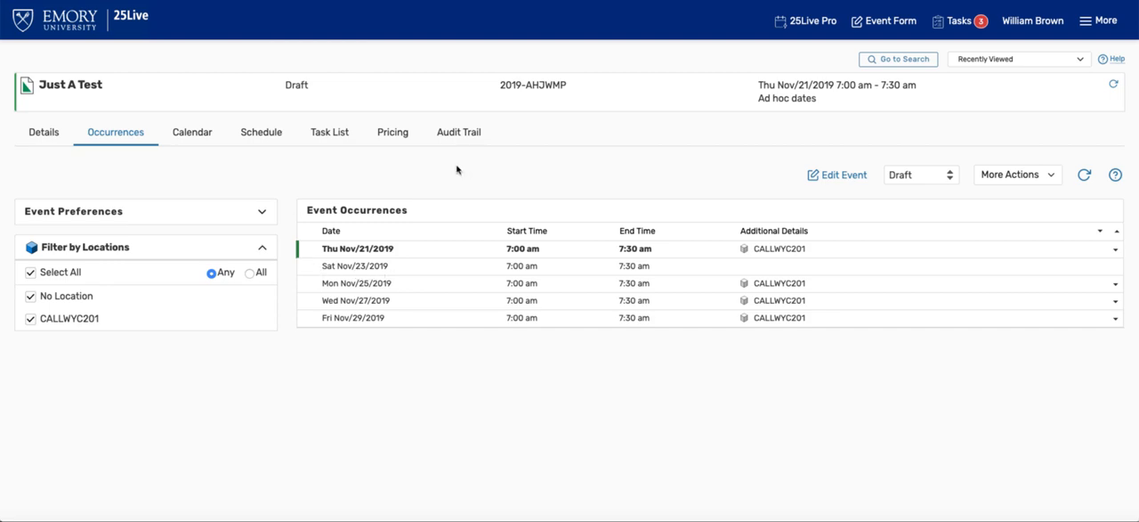
left_click(805, 25)
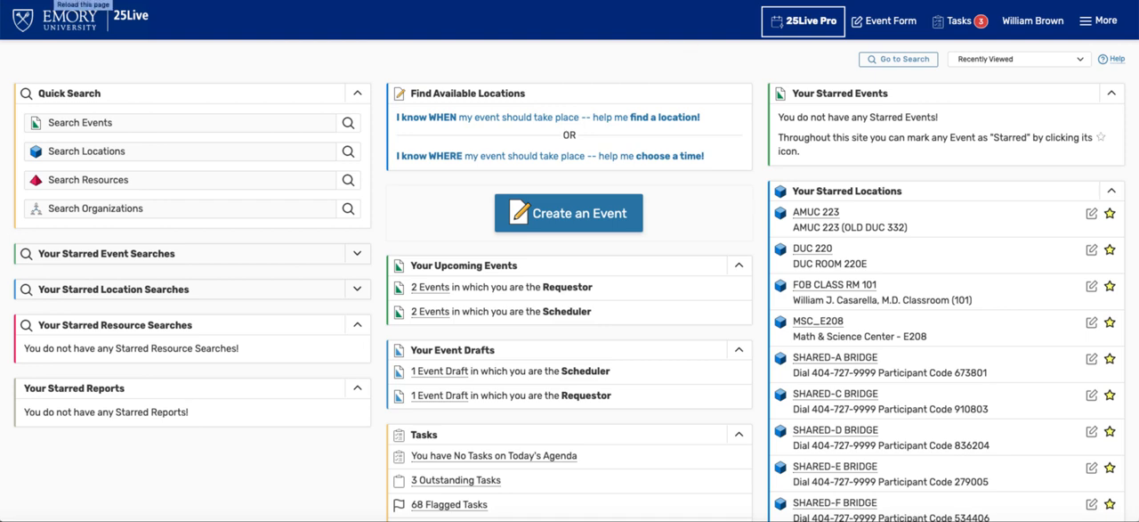
left_click(55, 0)
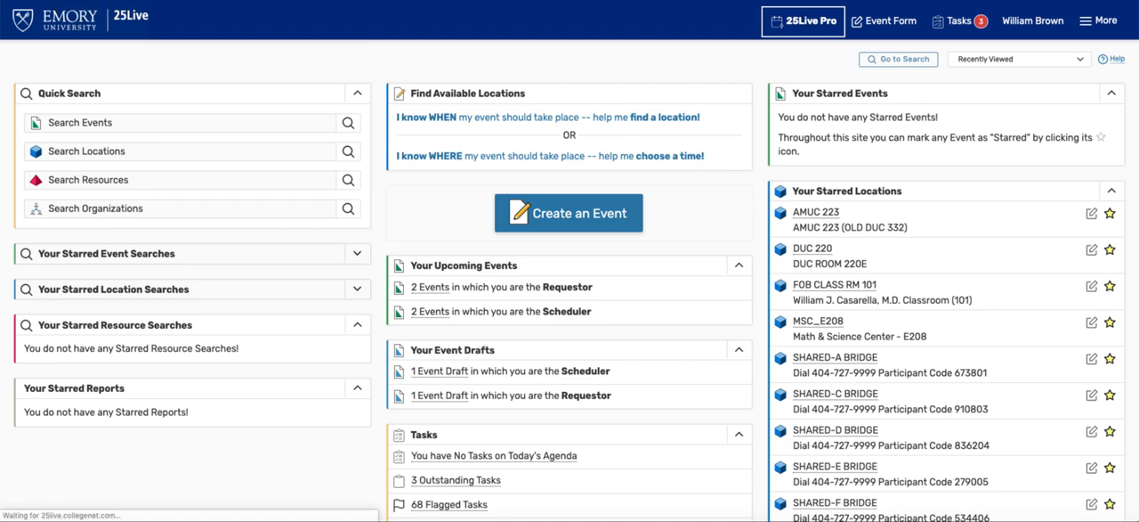